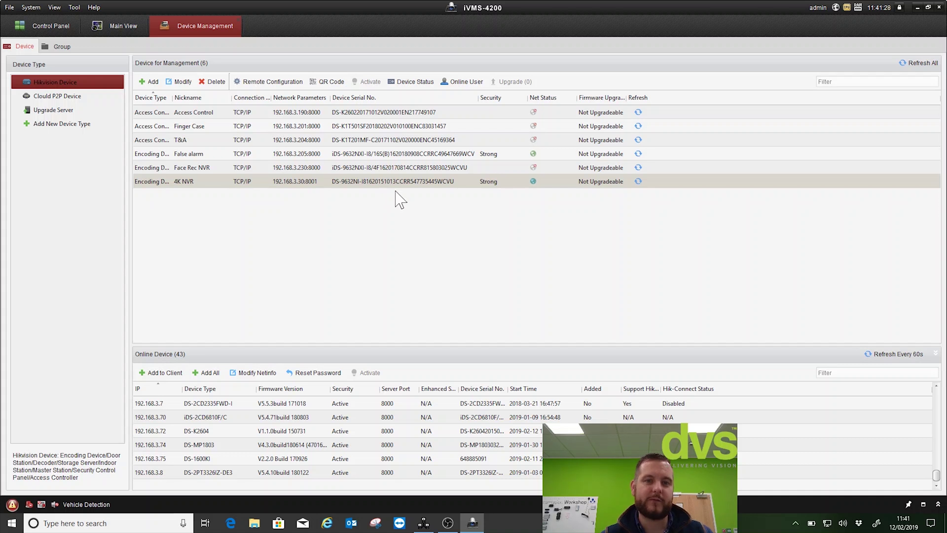
- Open the 4K NVR's Remote Configuration and expand its POS settings group
click(295, 83)
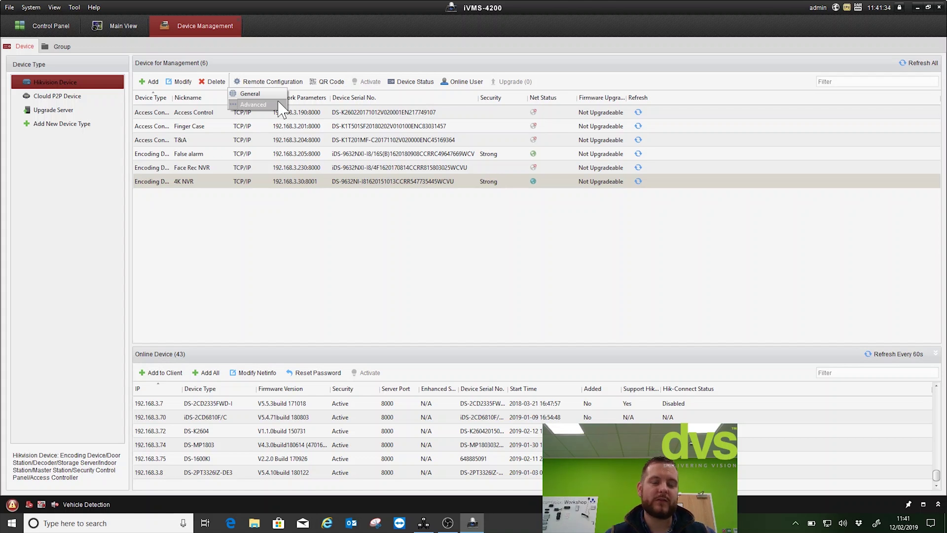
click(256, 104)
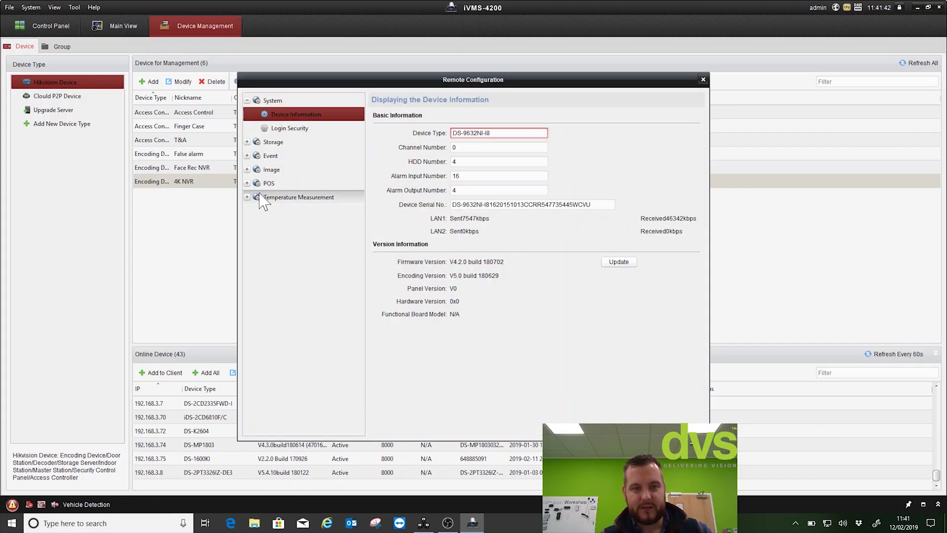
click(247, 183)
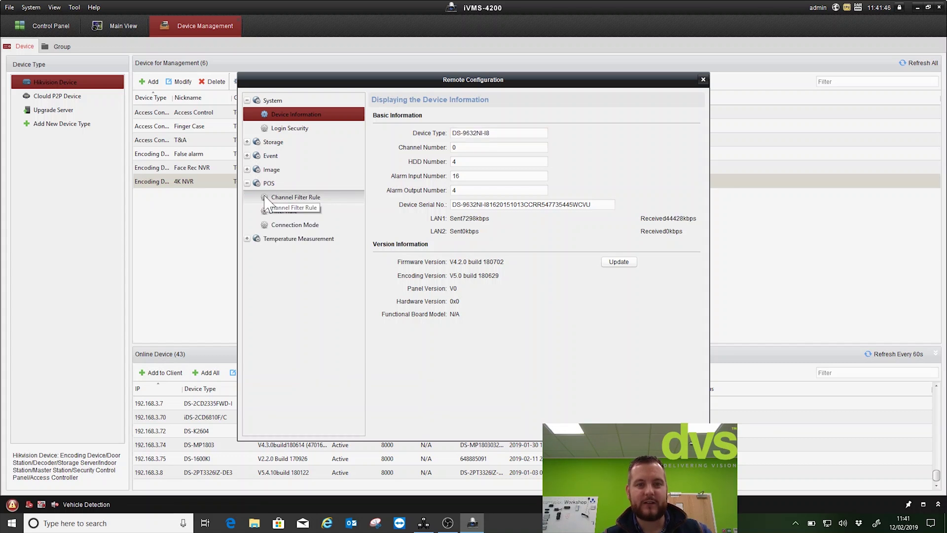
- In Channel Filter Rule, choose IP Camera2 and select its POS text display area
click(267, 198)
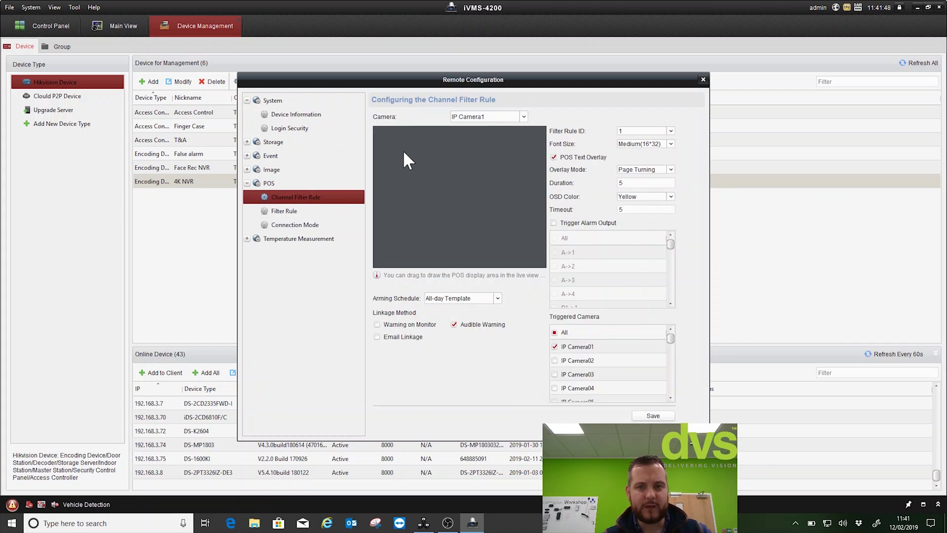
click(515, 118)
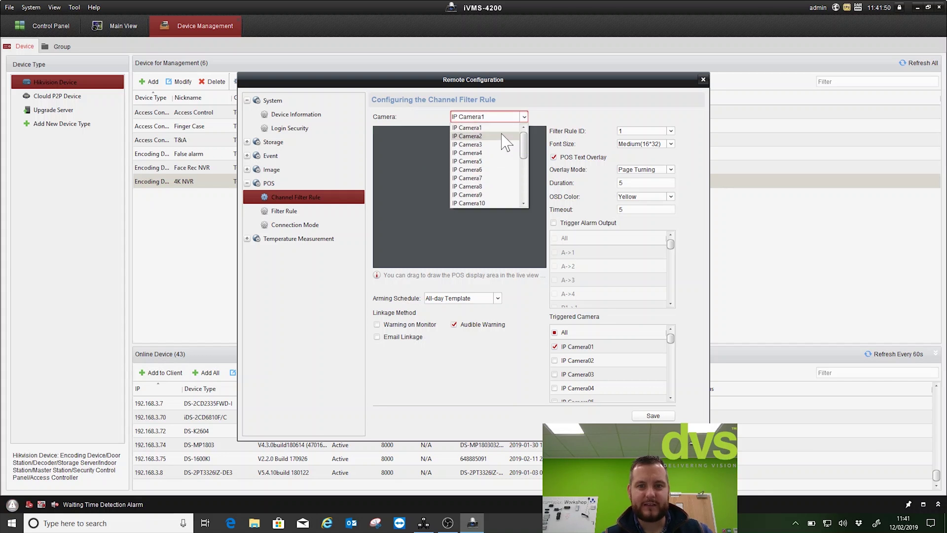
click(501, 136)
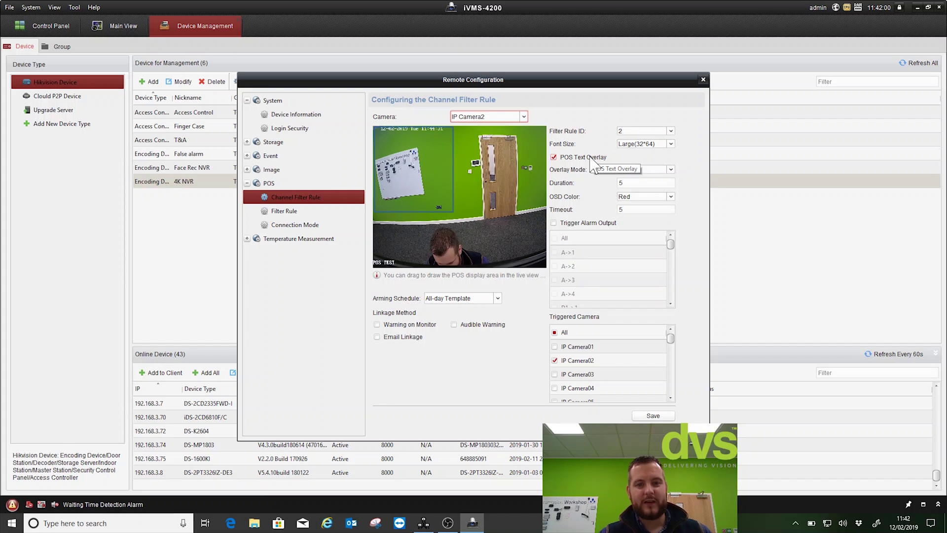
click(447, 145)
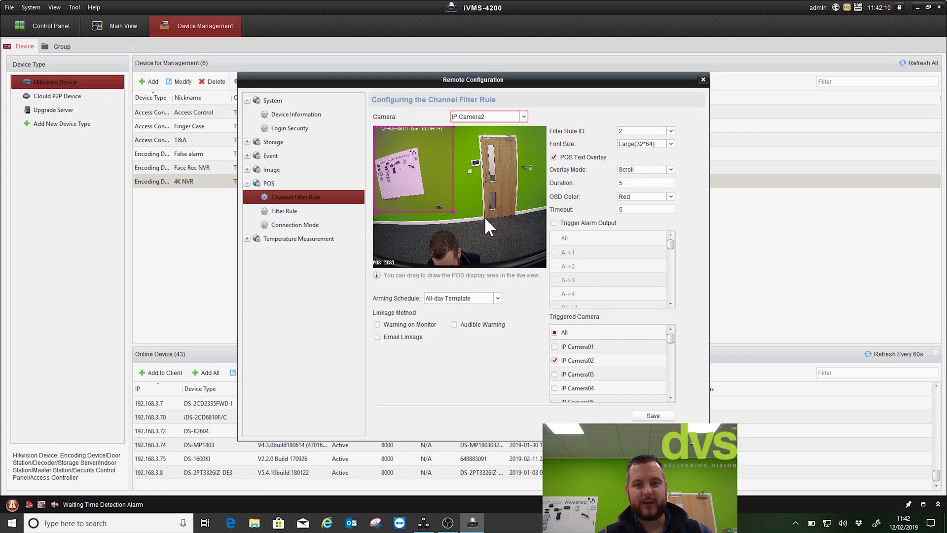
- Set the POS overlay to Scroll mode with Red text and Large(32*64) font
click(641, 171)
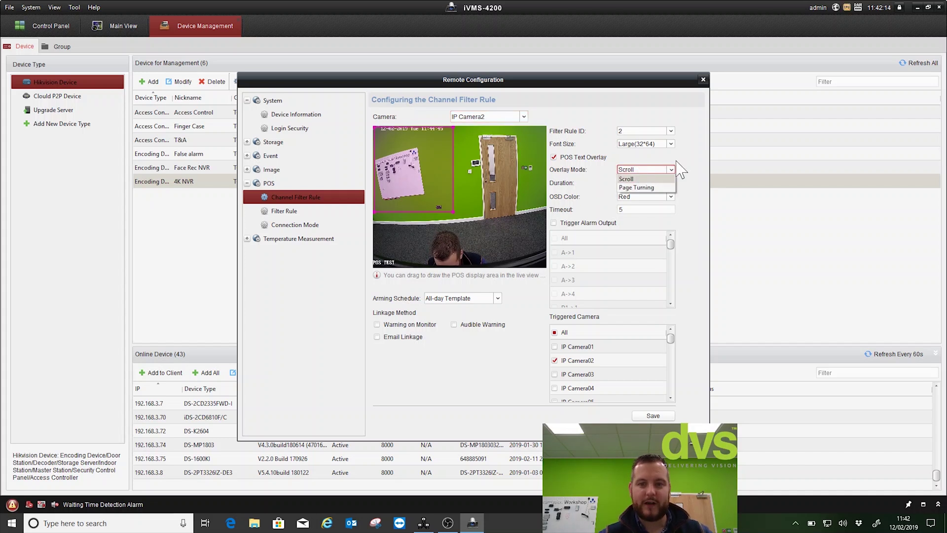
click(683, 170)
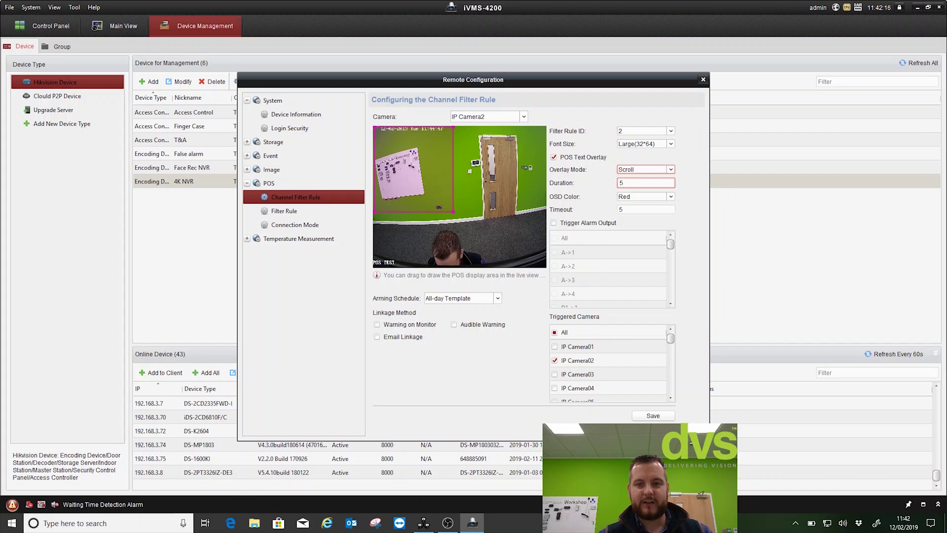
click(671, 197)
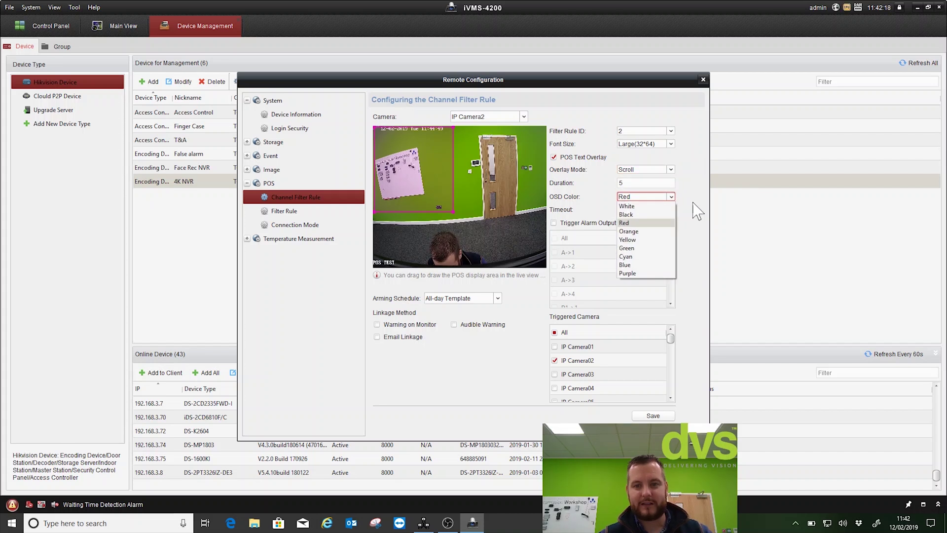
click(693, 203)
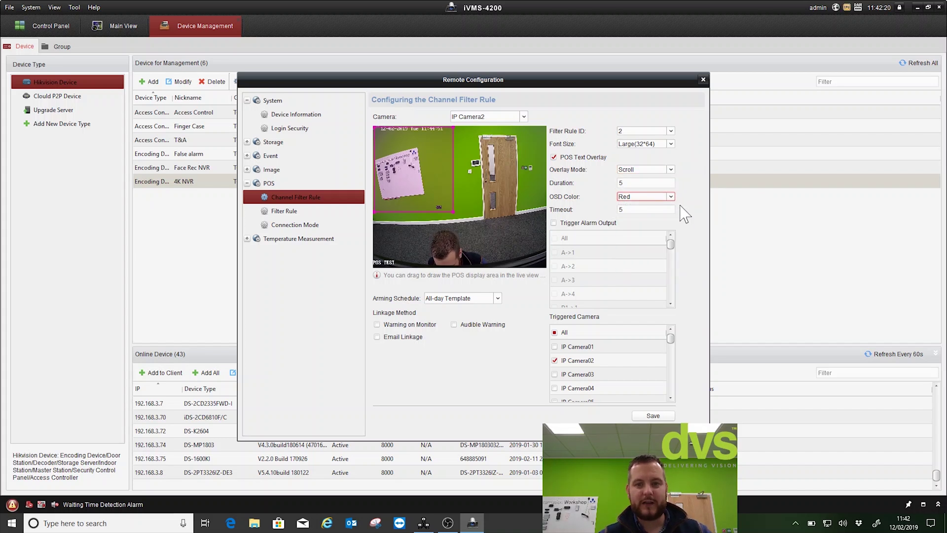
click(670, 144)
click(684, 150)
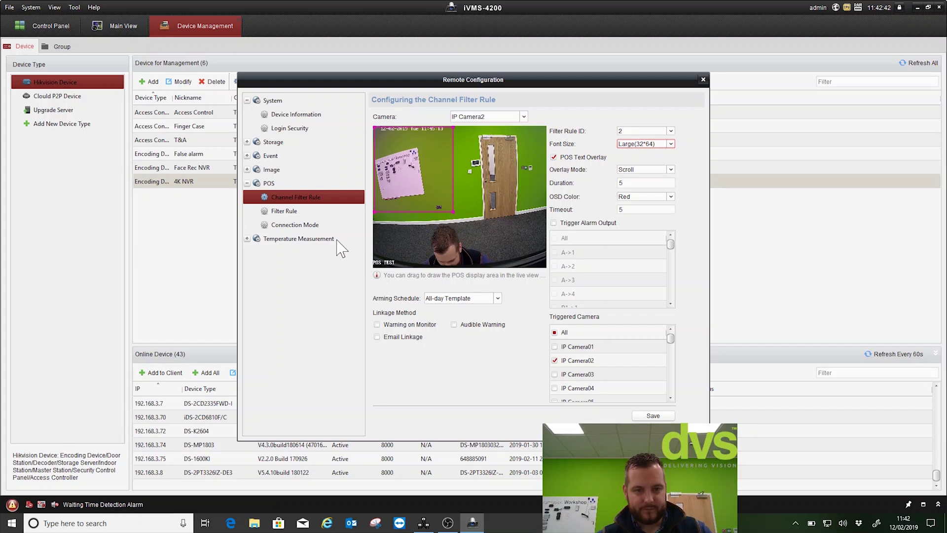
click(293, 226)
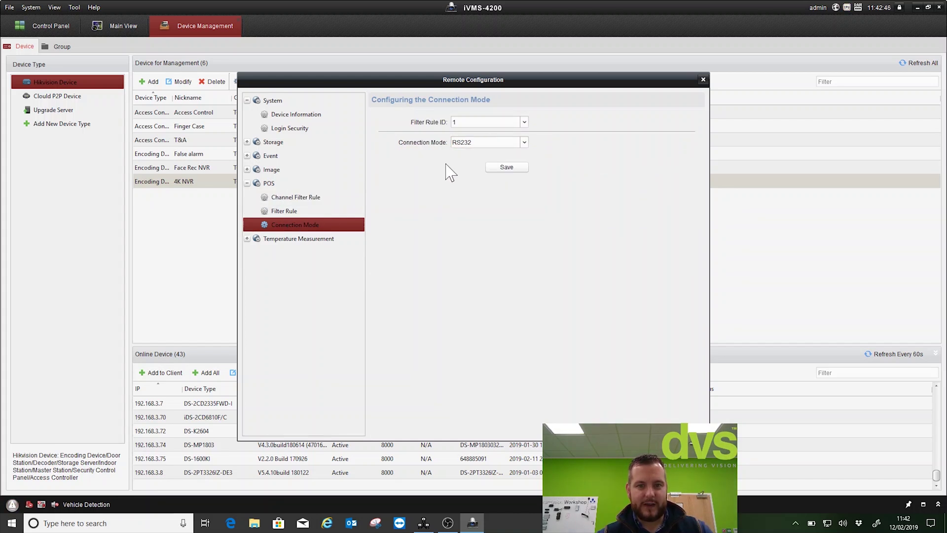
- Set filter rule 2 to TCP with port 5302 and IP 192.168.3.79, then save
click(482, 122)
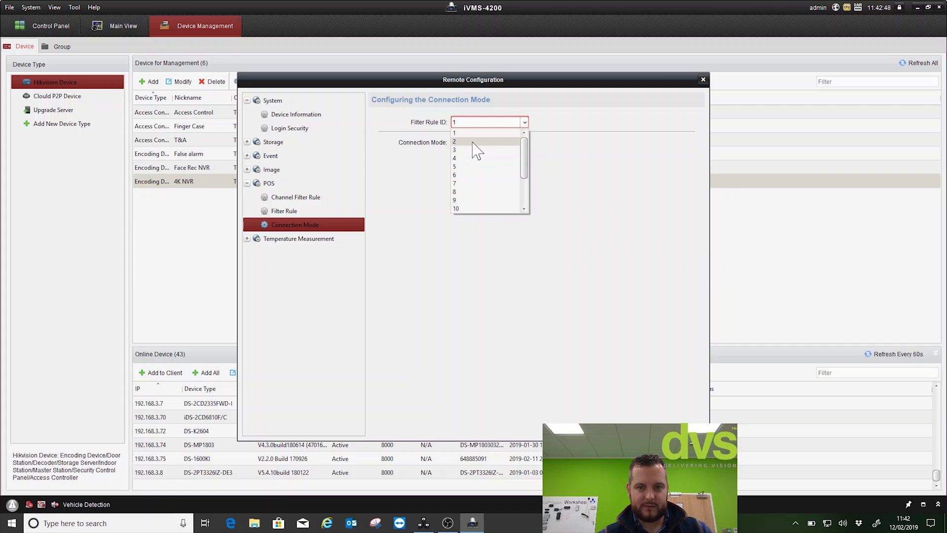
click(475, 142)
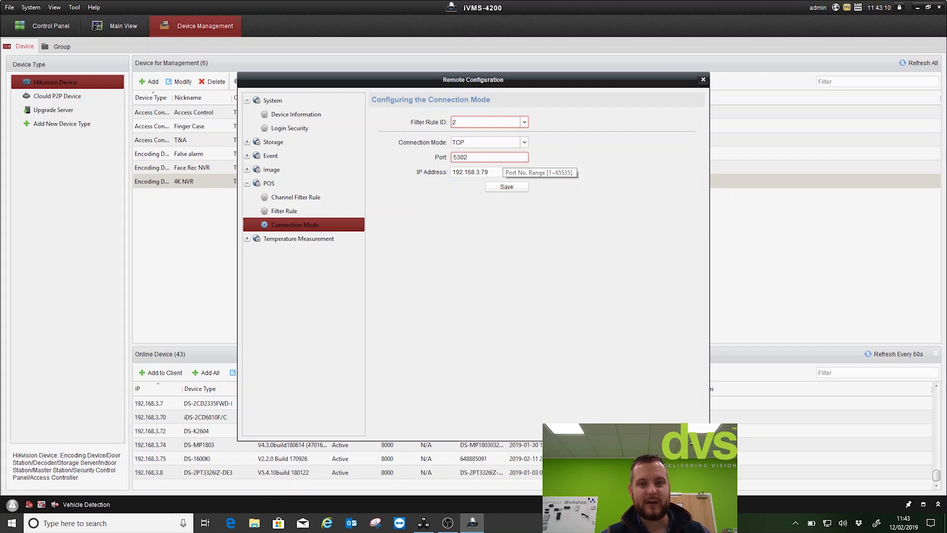
key(Tab)
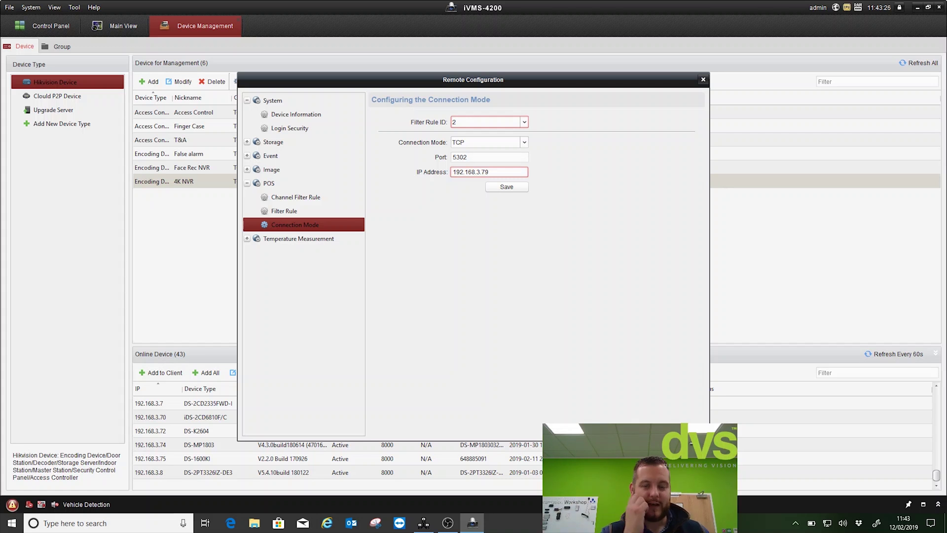
click(525, 143)
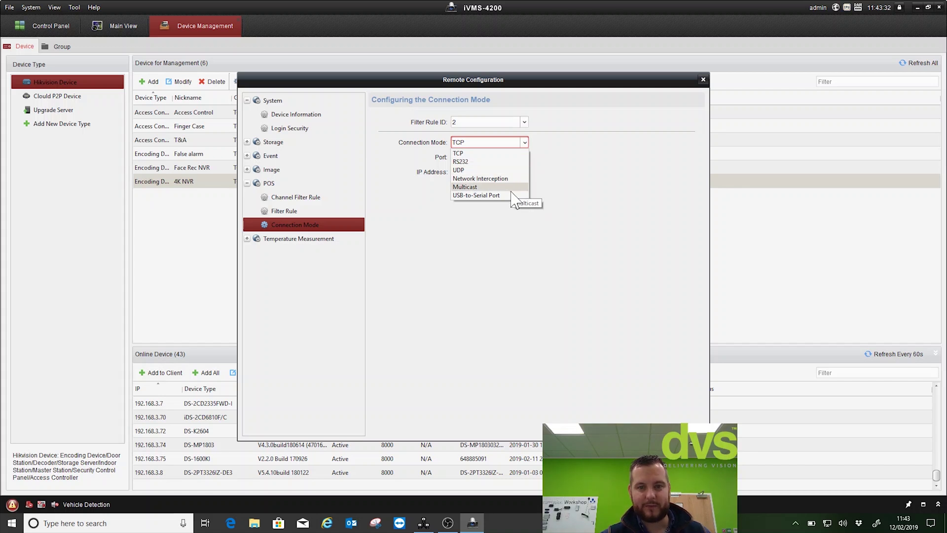
click(602, 255)
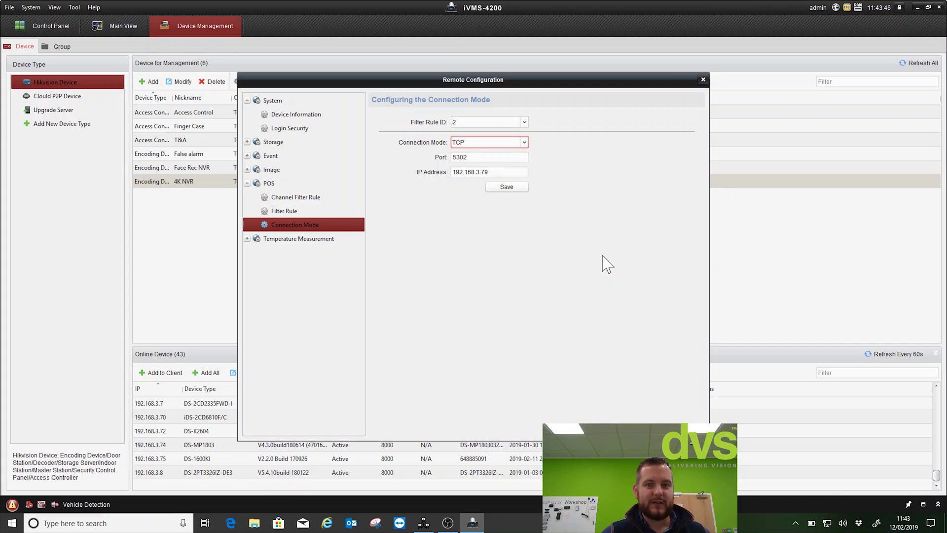
click(499, 187)
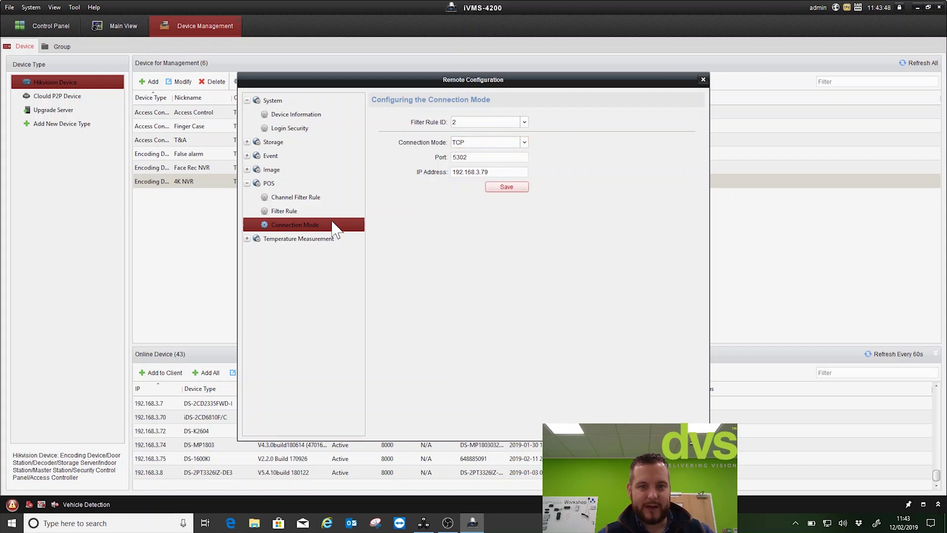
- Configure filter rule 2 with Latin-1 encoding and the EPSON protocol type
click(311, 212)
click(494, 124)
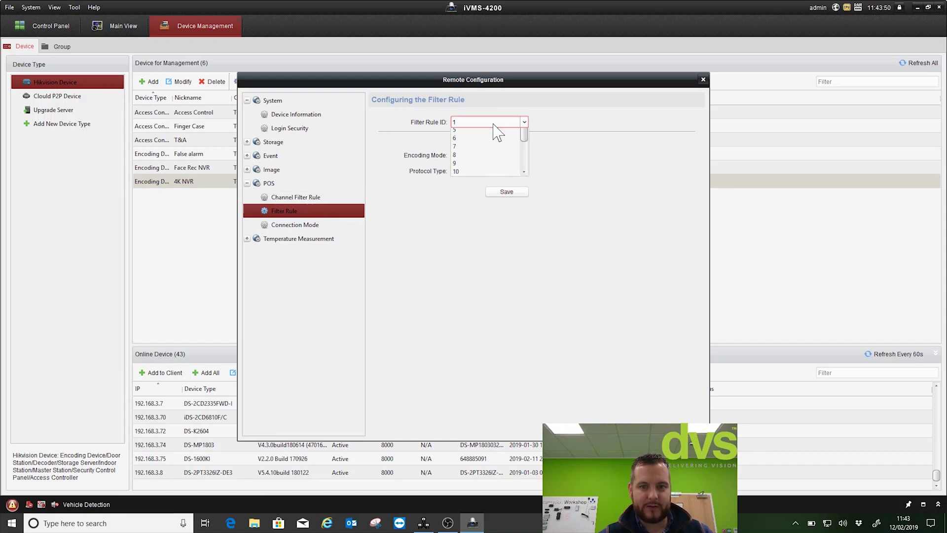
scroll(487, 143, up, 2)
click(487, 140)
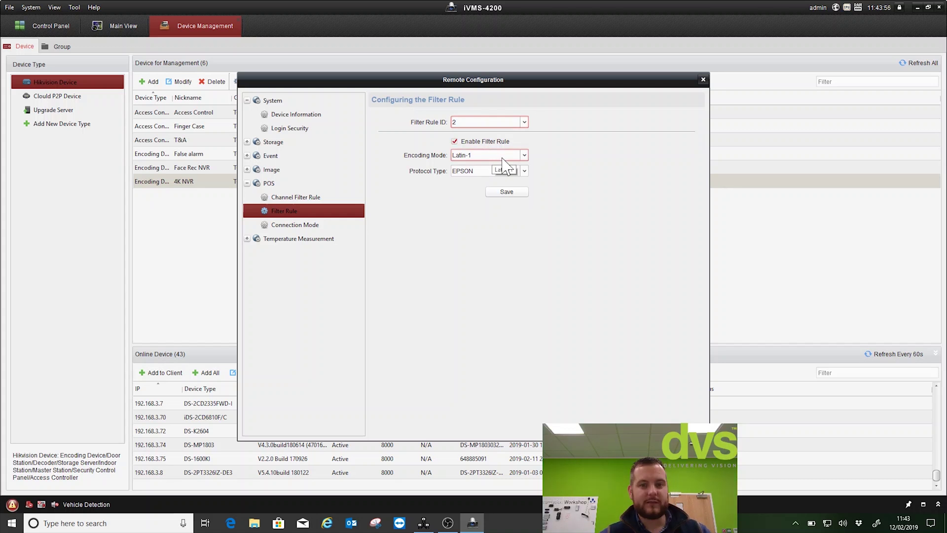
click(524, 156)
click(523, 165)
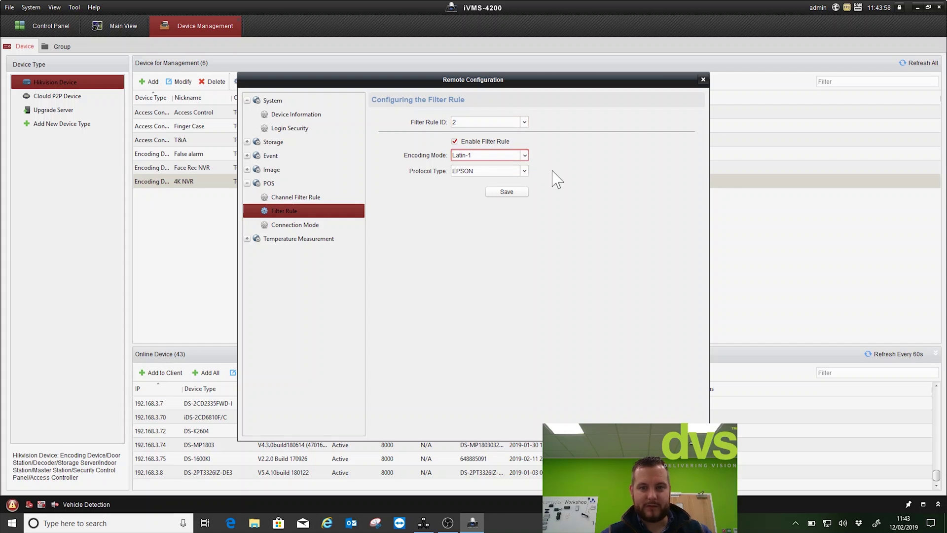
click(524, 170)
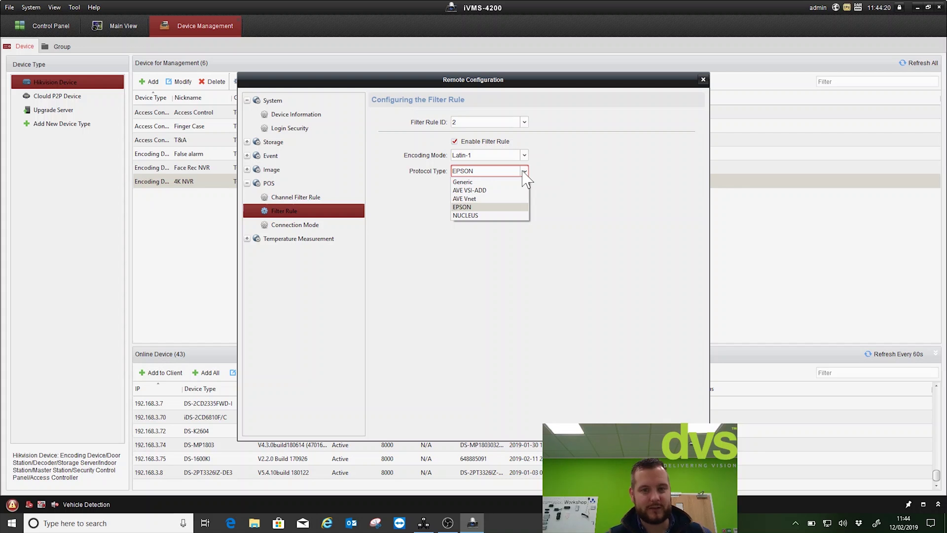
click(576, 207)
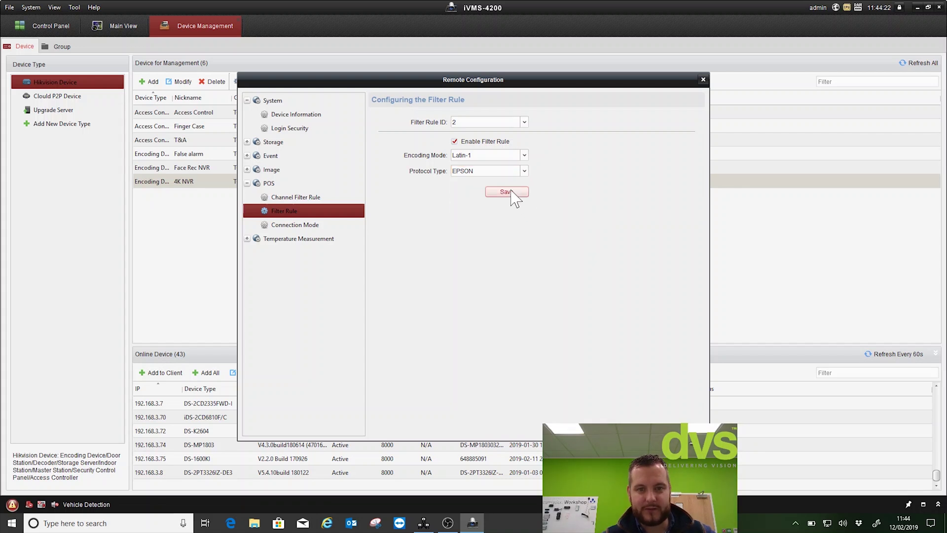
- Review the connection mode and filter rule pages, then close Remote Configuration
click(318, 226)
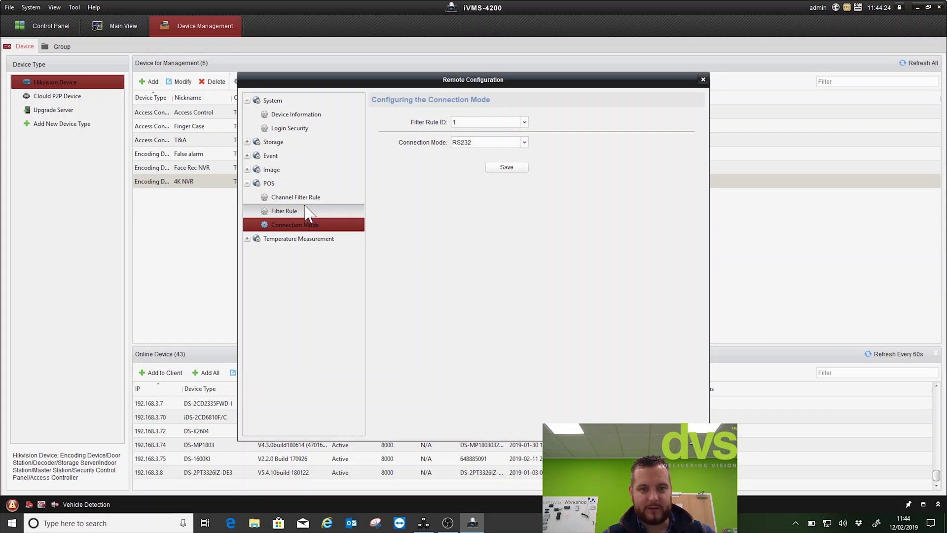
click(305, 196)
click(302, 212)
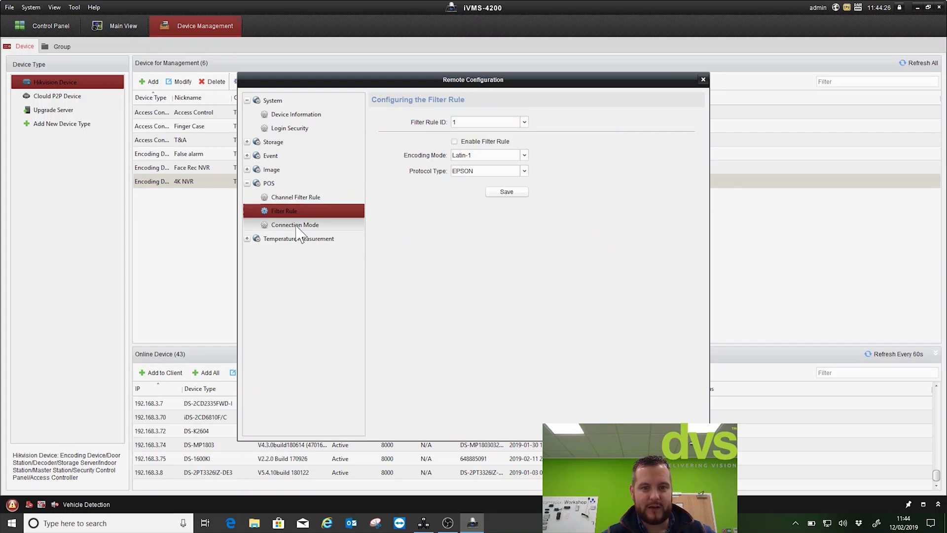
click(299, 226)
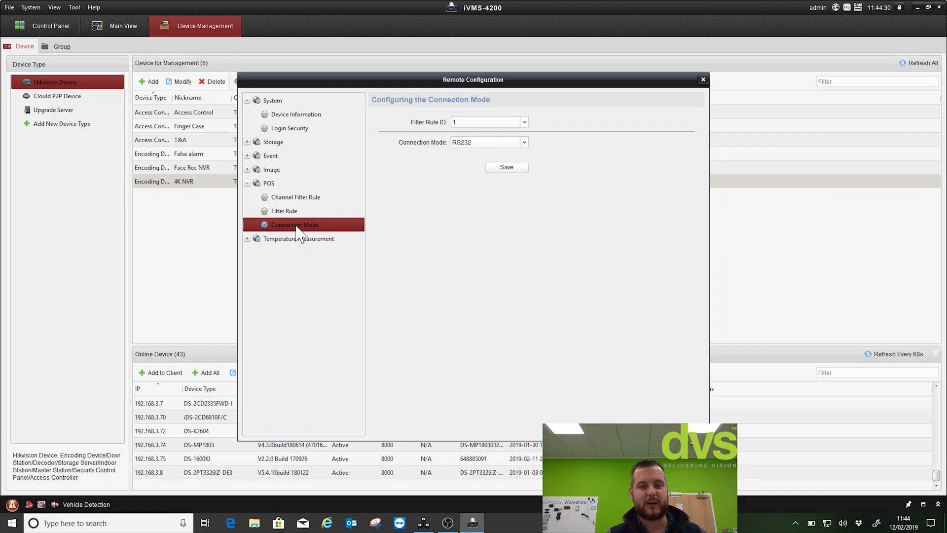
click(703, 79)
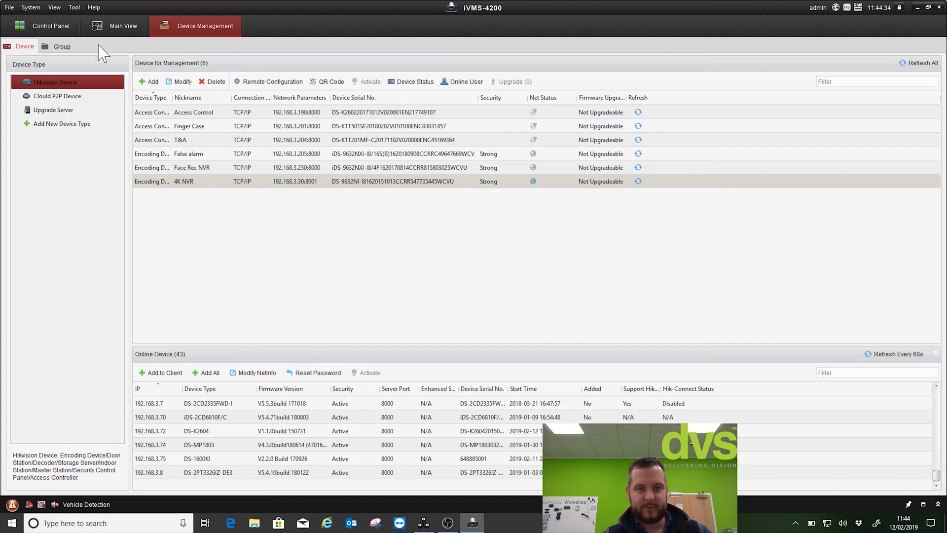
- Play IP Camera2_4K NVR live in Main View using the 1-window layout
click(106, 30)
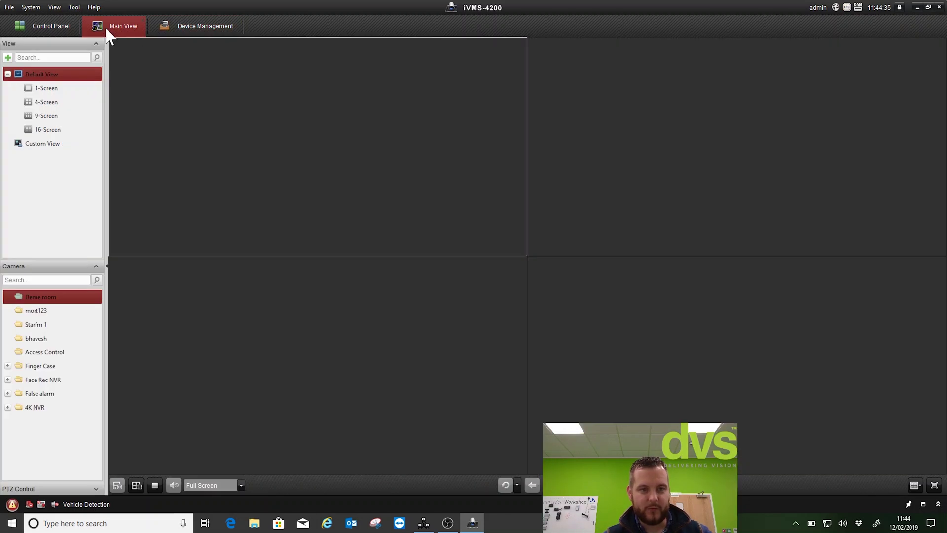
click(8, 407)
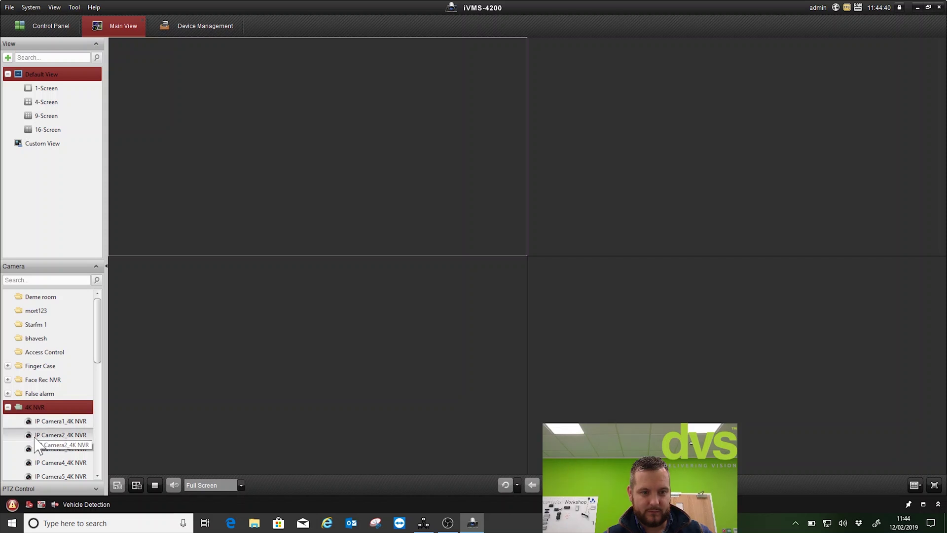
double_click(35, 435)
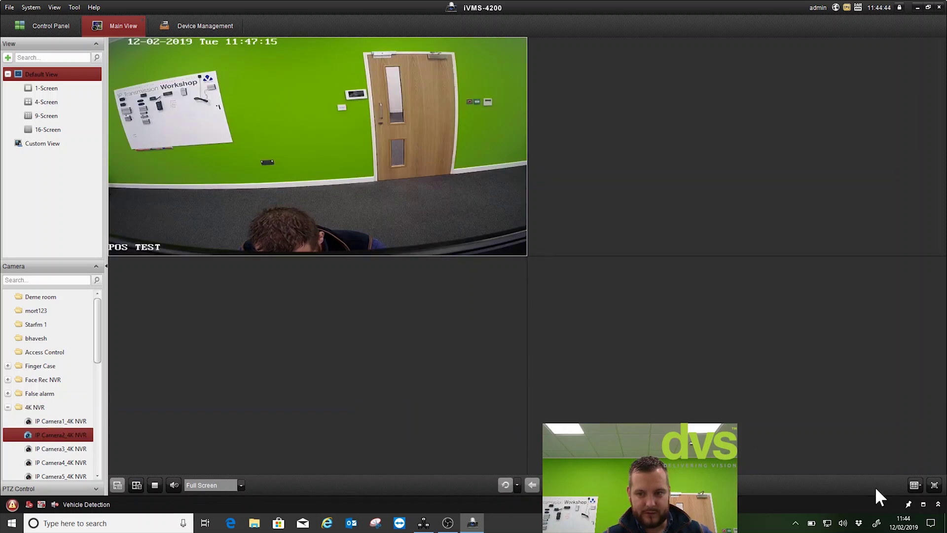
click(915, 485)
click(813, 355)
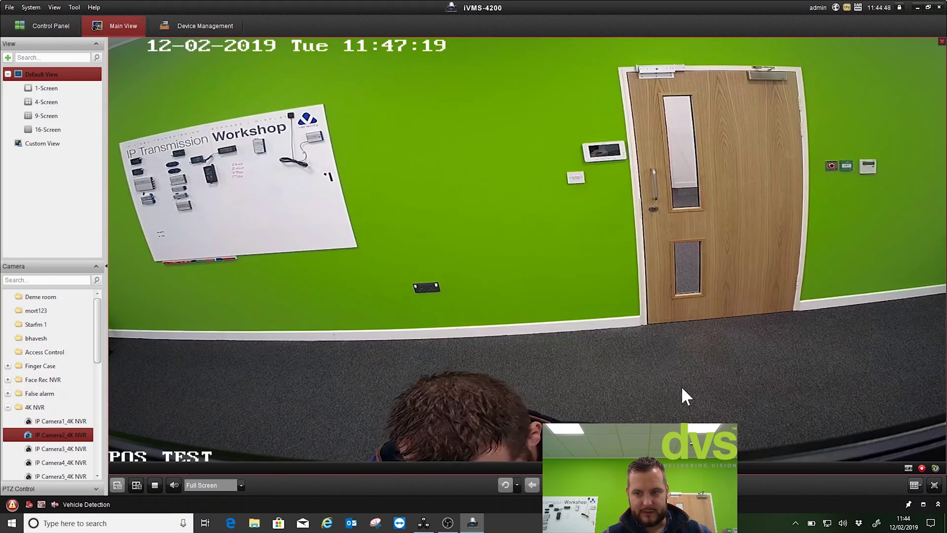
click(425, 524)
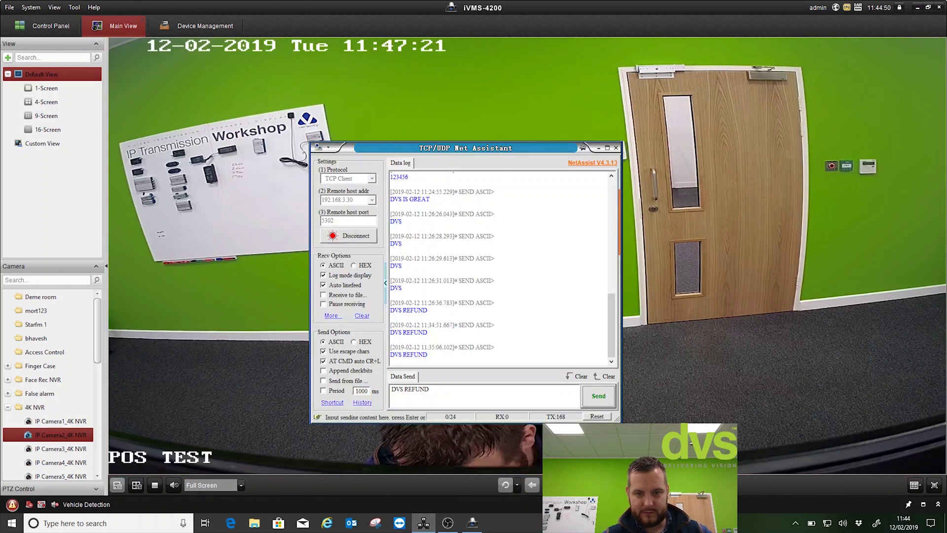
- Send DVS REFUND from Net Assistant, hide it, and stop all live previews
click(599, 397)
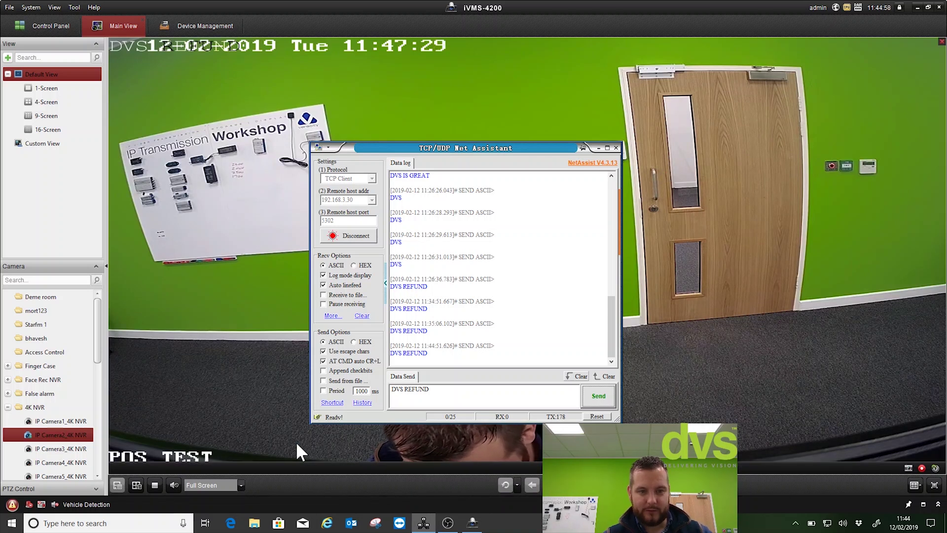
click(158, 489)
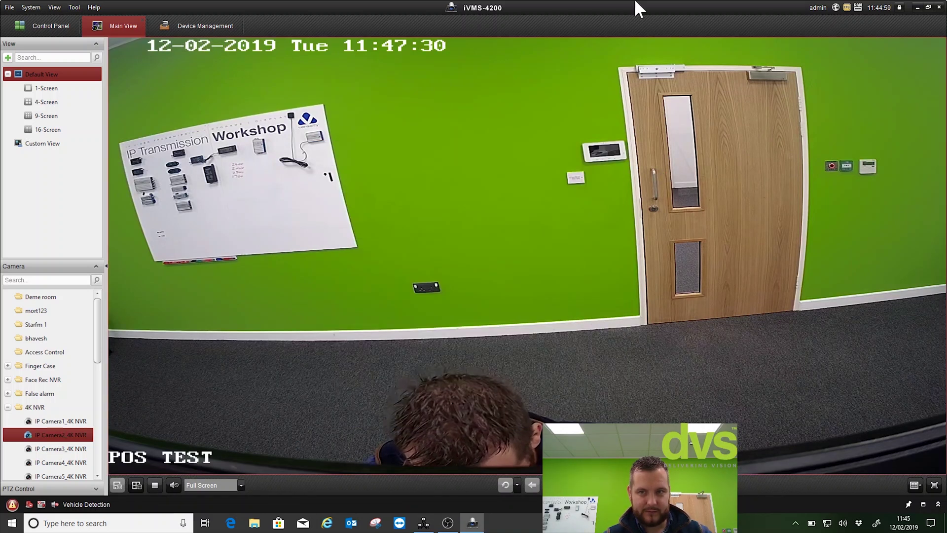
click(155, 484)
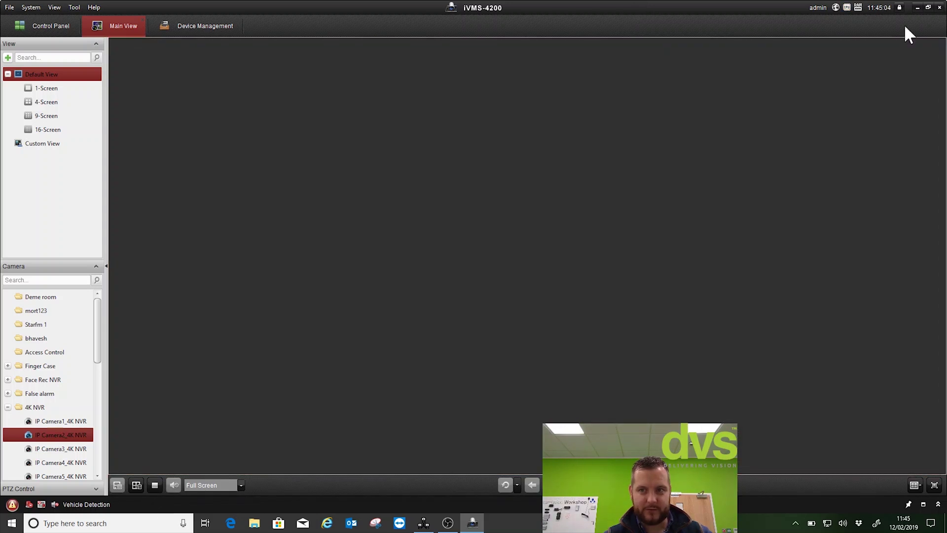
- Exit iVMS-4200 with Alt+F4 and confirm the exit prompt
key(alt+F4)
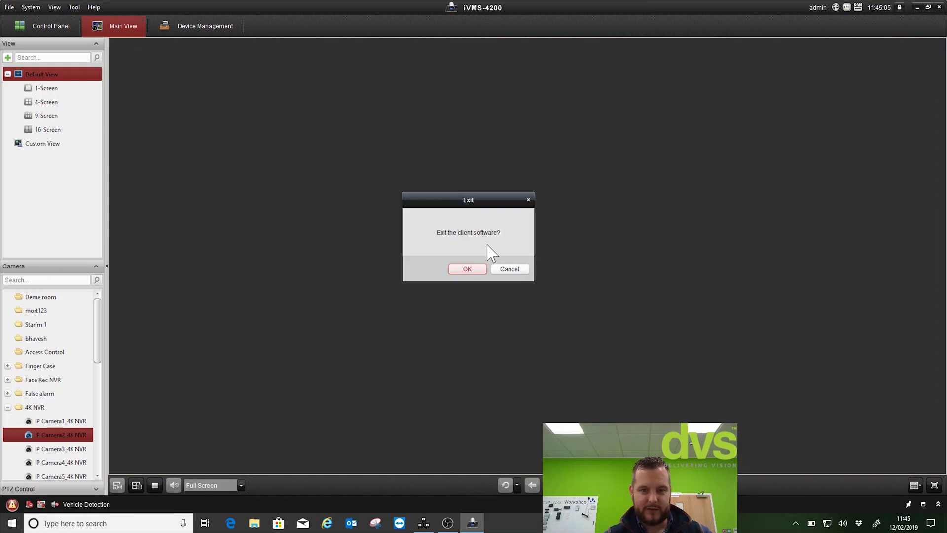
click(471, 270)
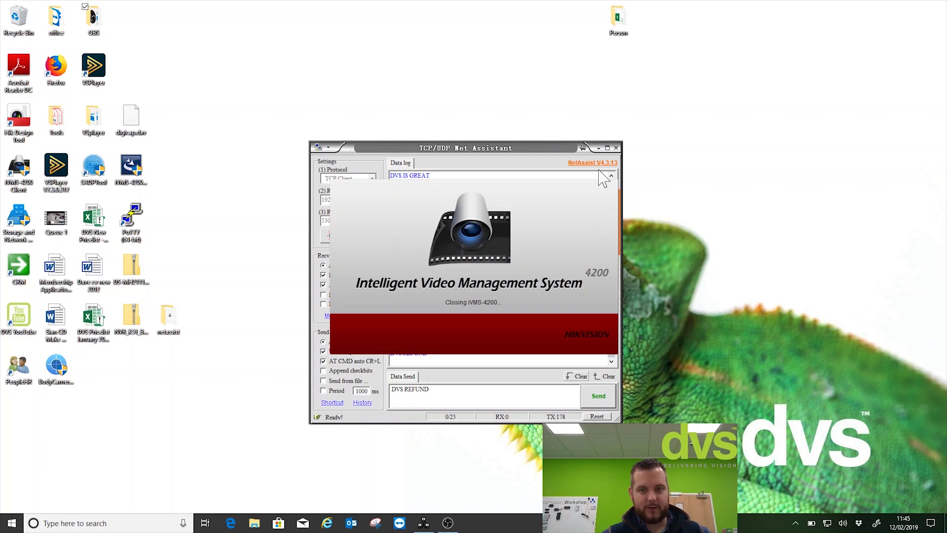
- Resend DVS REFUND from Net Assistant, then clear the Data Send box
drag(533, 151, 548, 100)
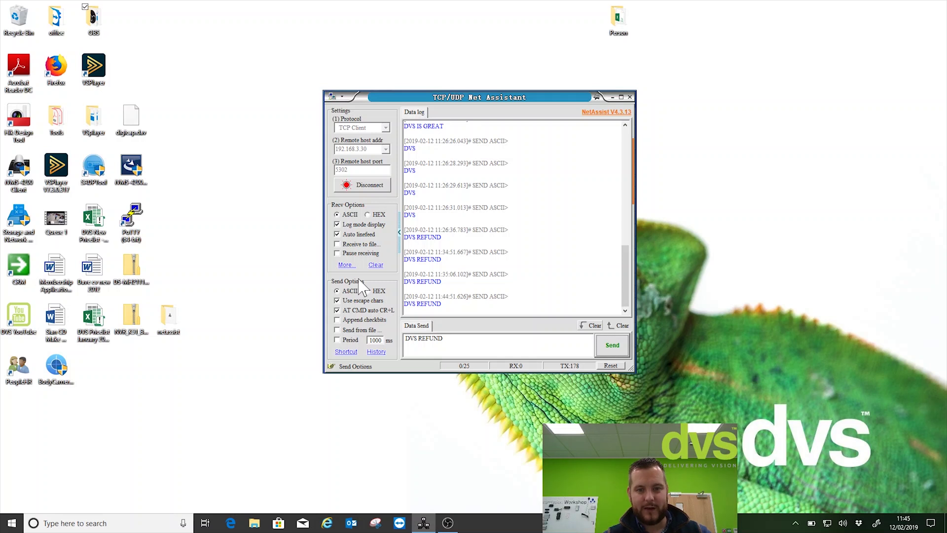
click(605, 349)
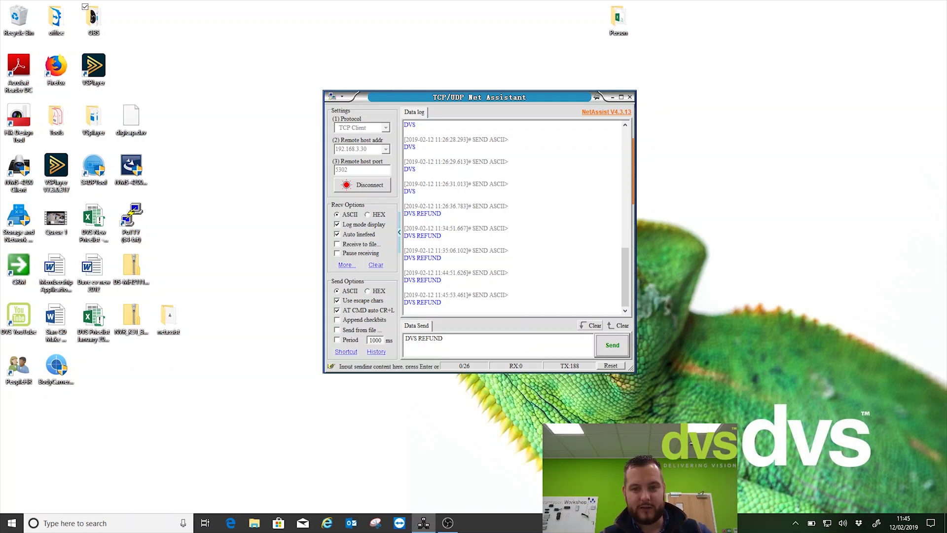
drag(421, 339, 443, 338)
key(ctrl+a)
key(BackSpace)
key(Return)
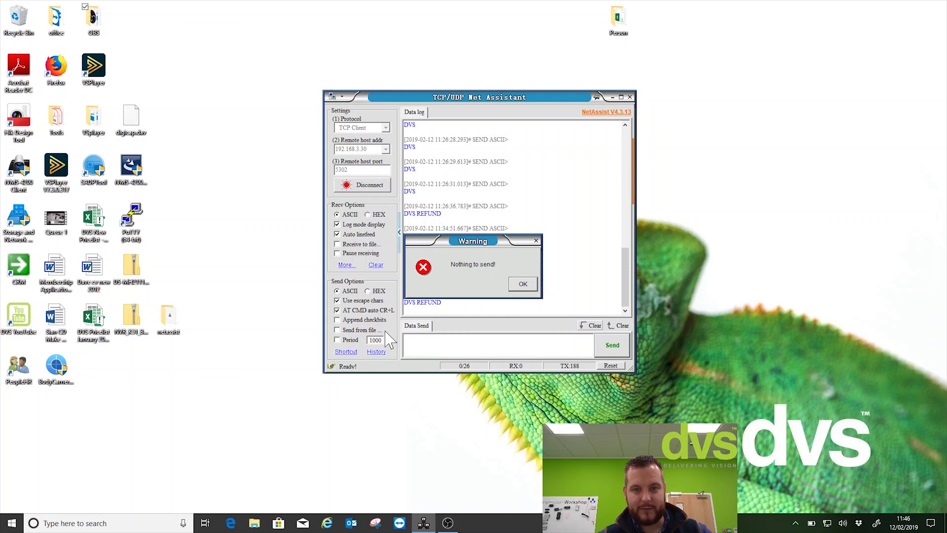
click(523, 284)
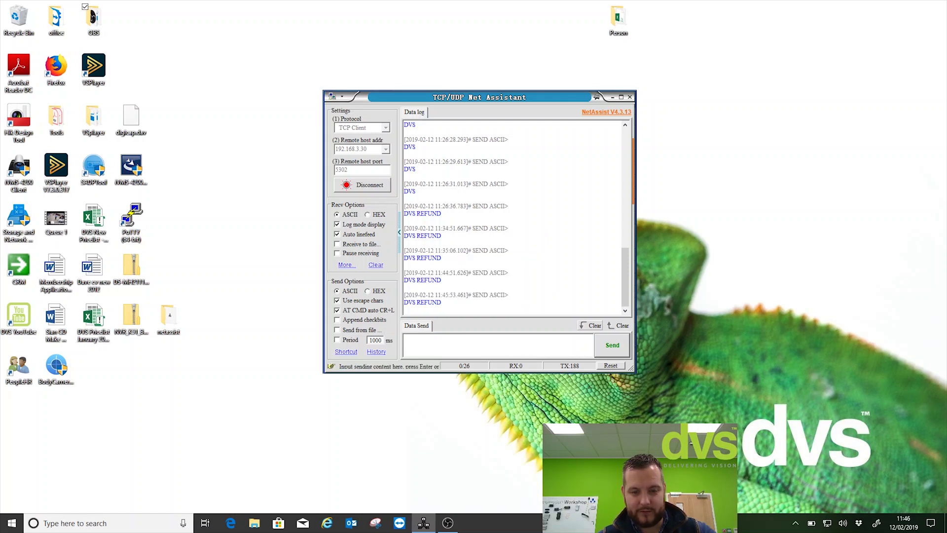
- Send 'refund' and then 'REFUND' as transaction messages to the device
text(refund)
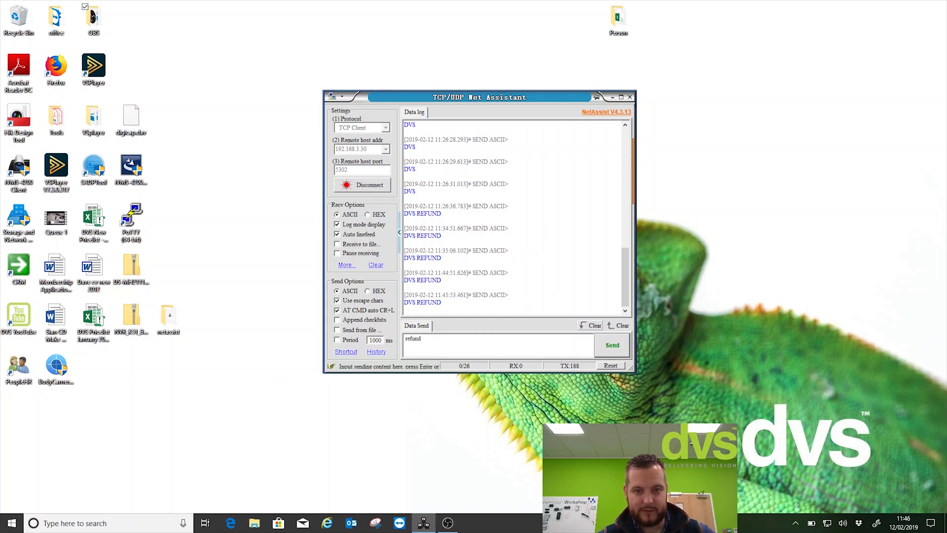
click(608, 354)
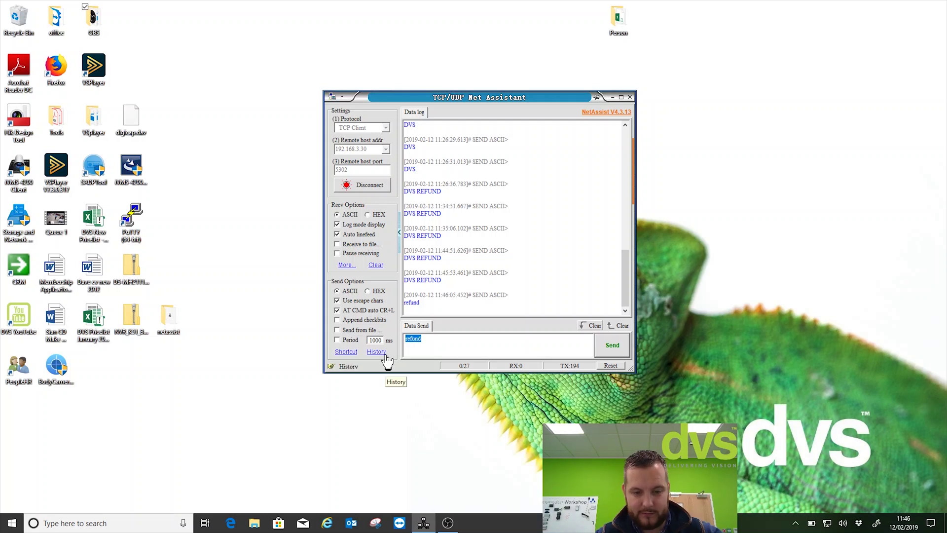
text(REFUND)
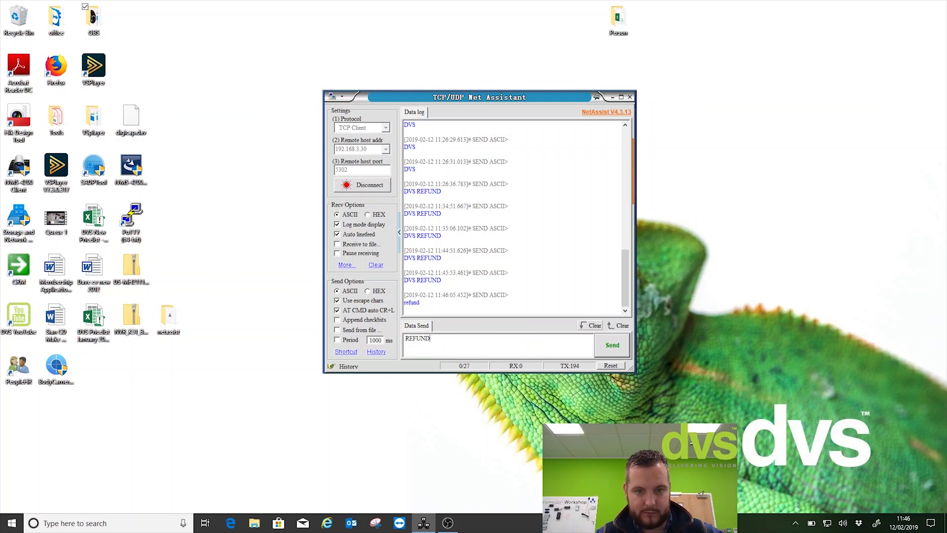
click(612, 346)
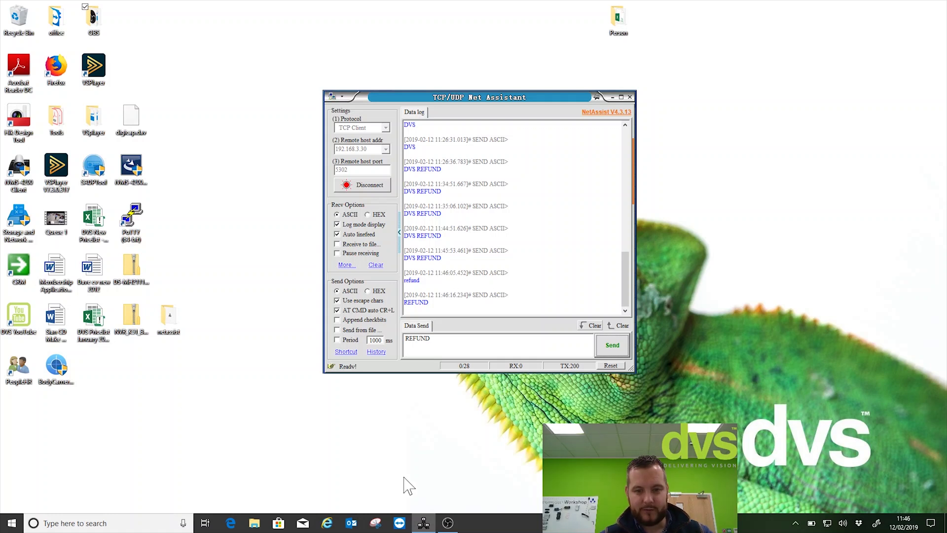
click(447, 523)
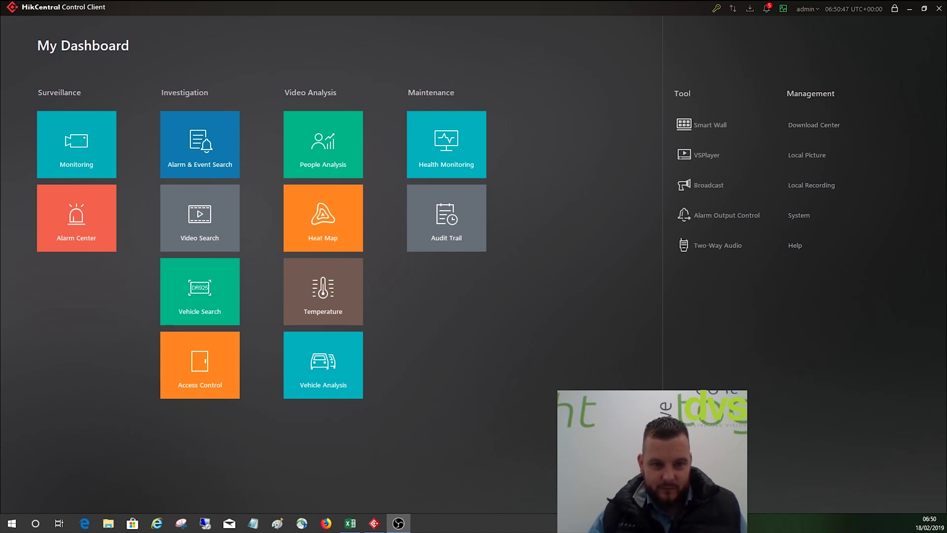
- Open the Video Search module from My Dashboard
click(195, 222)
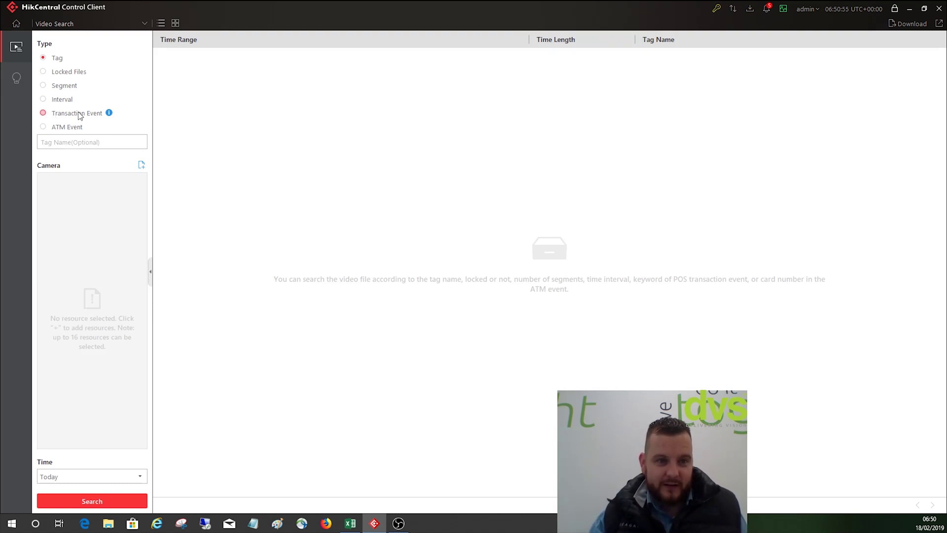
- Switch the search type to Transaction Event with the keyword 'refund'
mouse_move(109, 114)
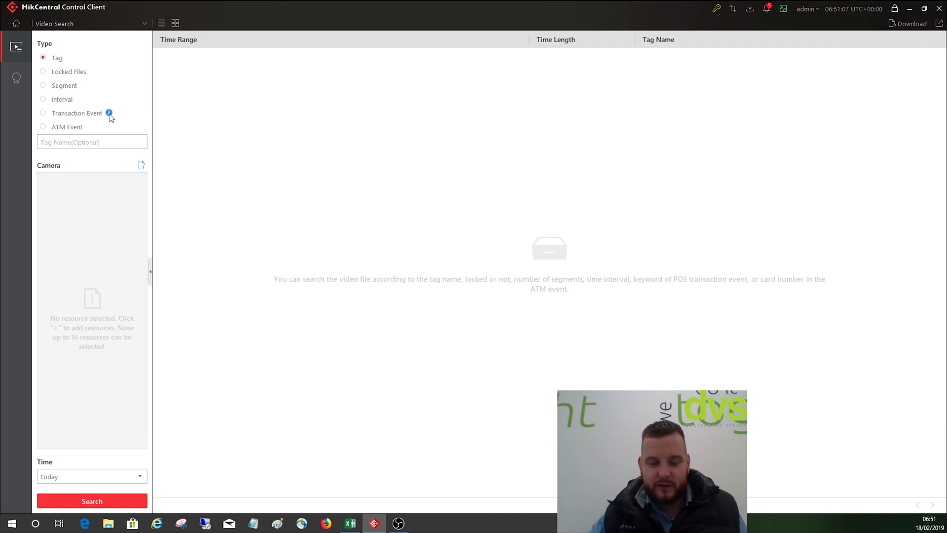
click(43, 113)
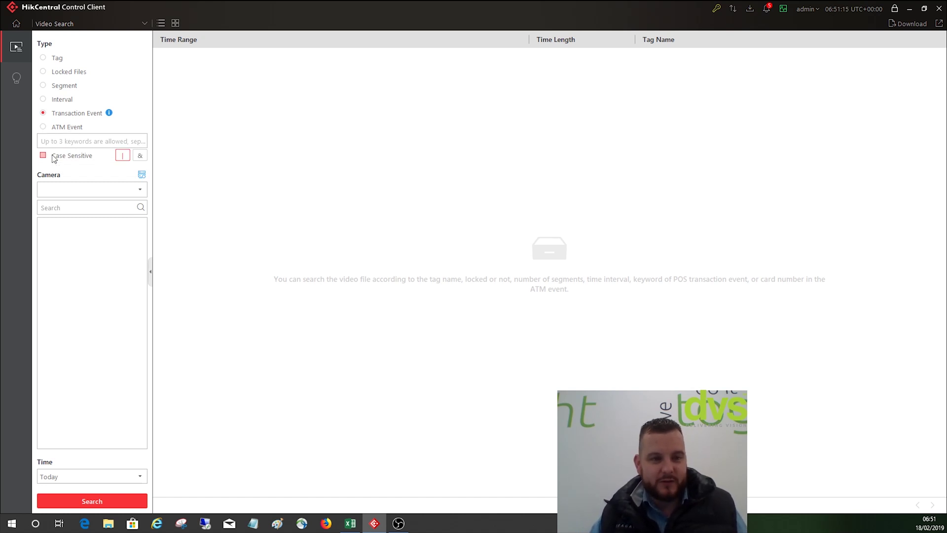
click(119, 141)
text(refun)
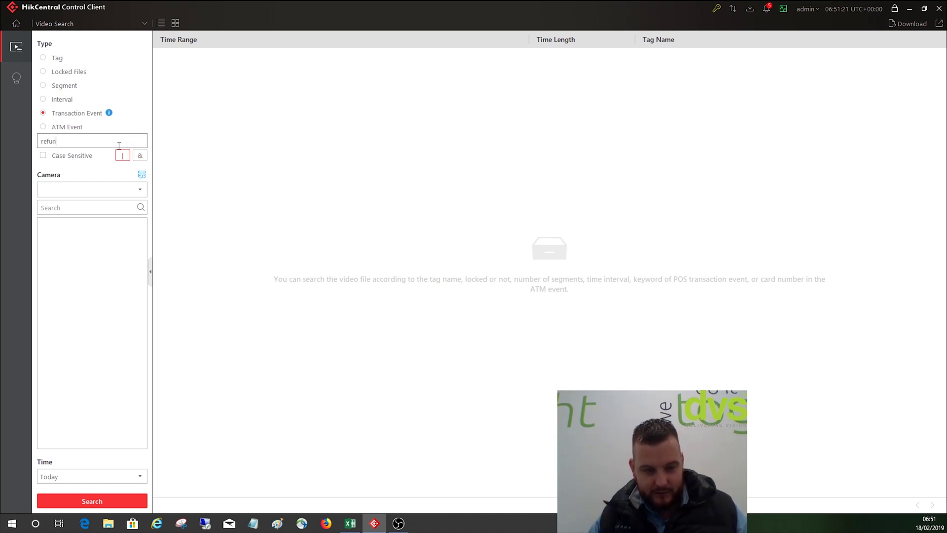
text(d)
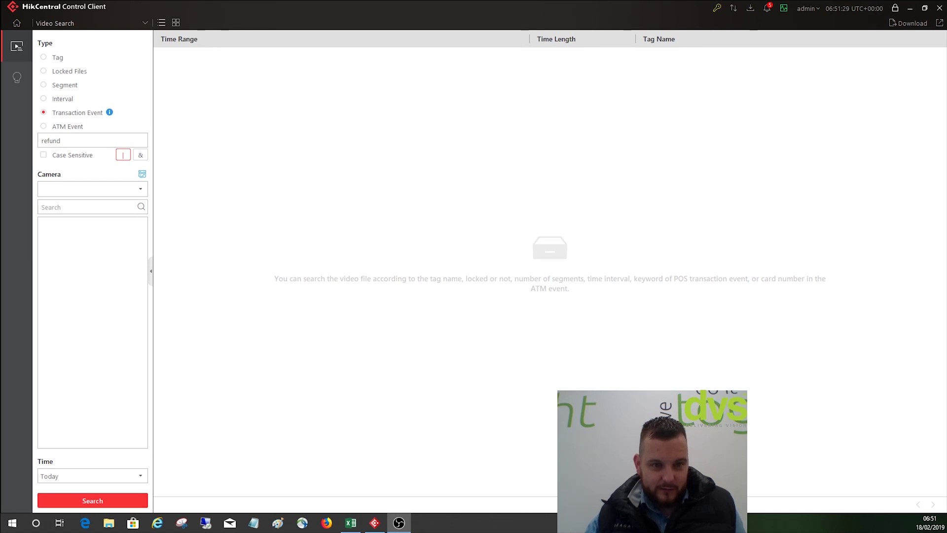
- Choose the 4K NVR's POS TEST camera as the search source
click(142, 174)
click(233, 158)
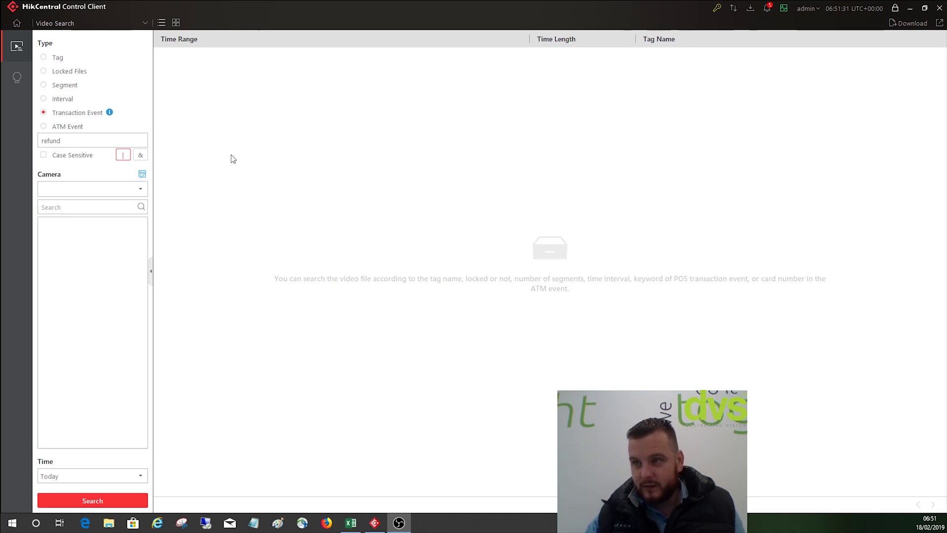
click(140, 189)
click(74, 211)
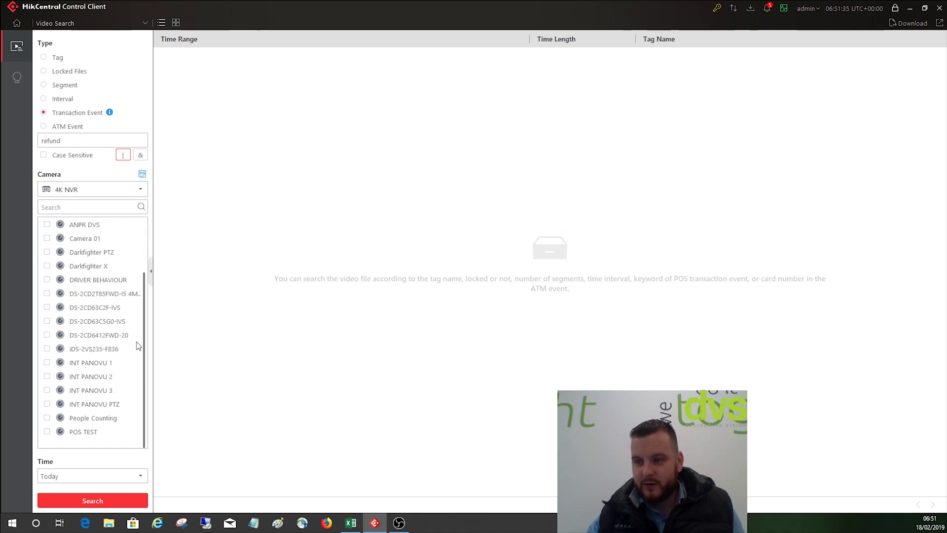
click(47, 432)
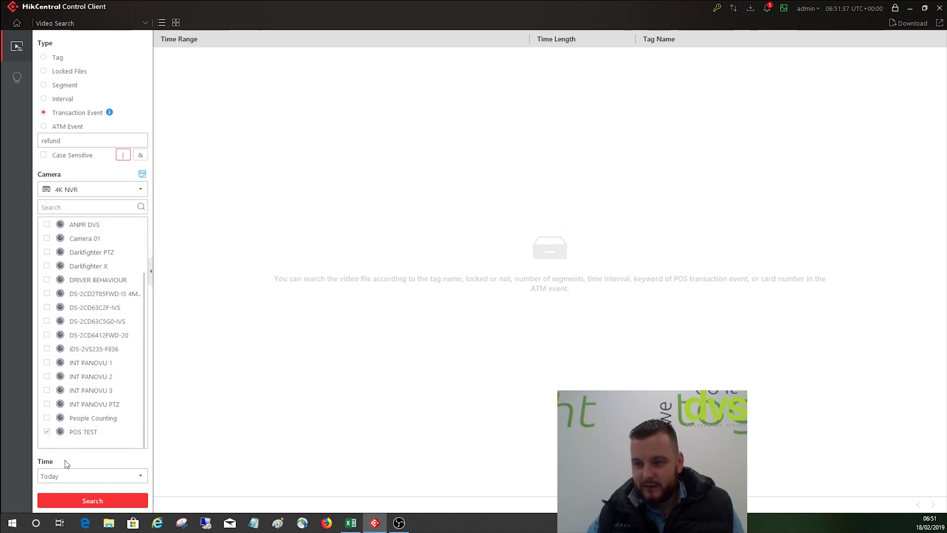
- Set the time range to Last 7 Days and run the search, retrying once
click(69, 475)
click(69, 447)
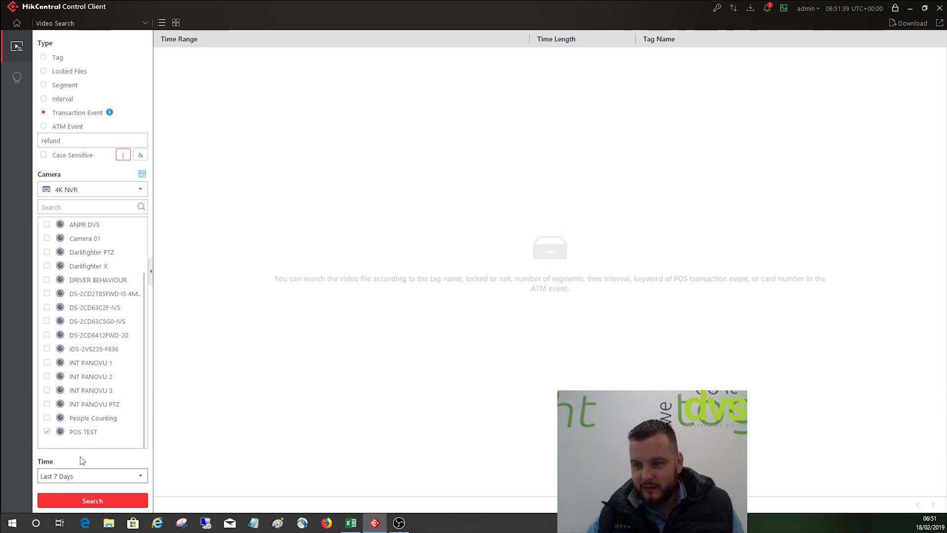
click(104, 500)
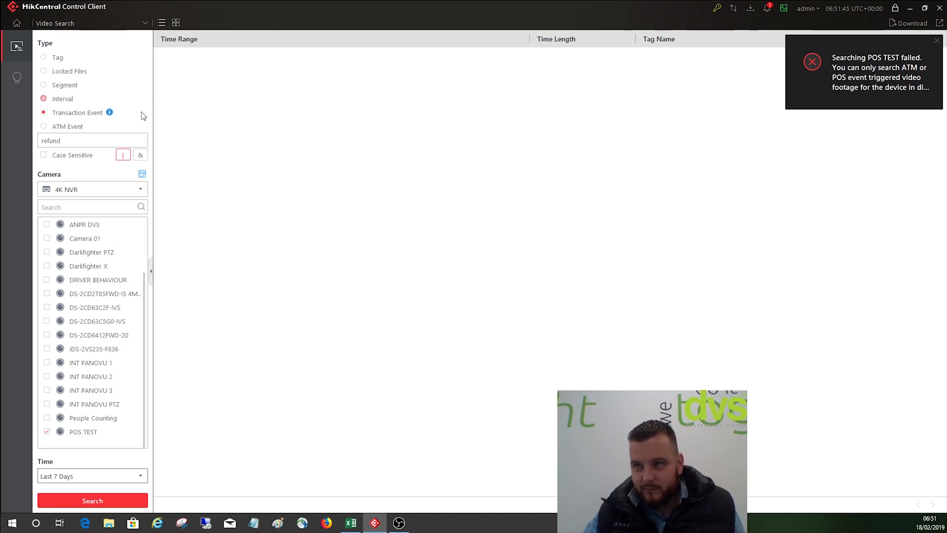
click(141, 476)
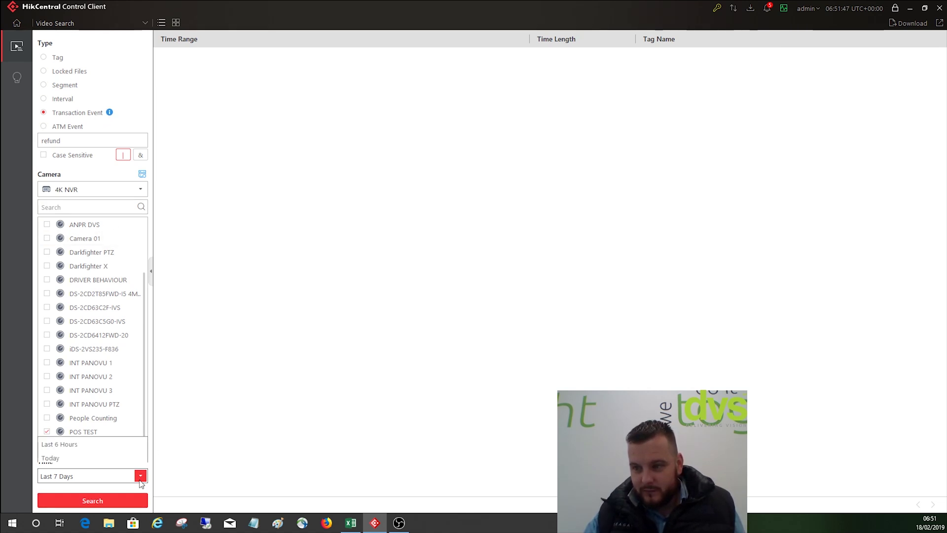
click(96, 449)
click(102, 500)
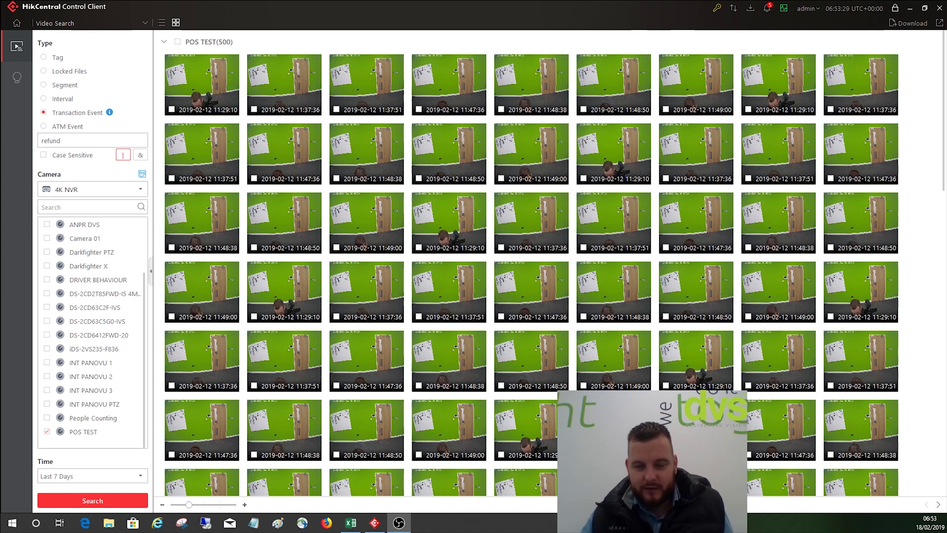
- Toggle the refund results between list and thumbnail views, view the first clip's POS refund details, then return to the dashboard
click(161, 24)
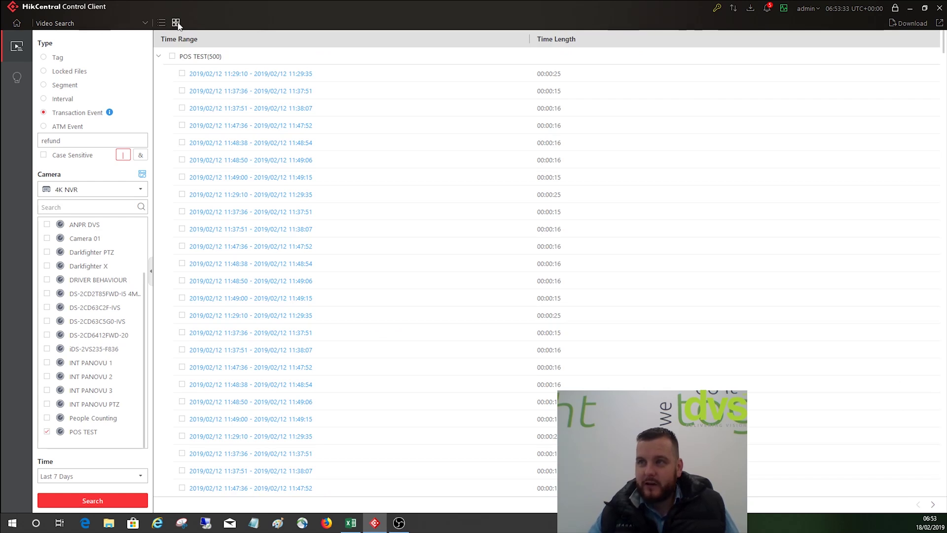
click(176, 23)
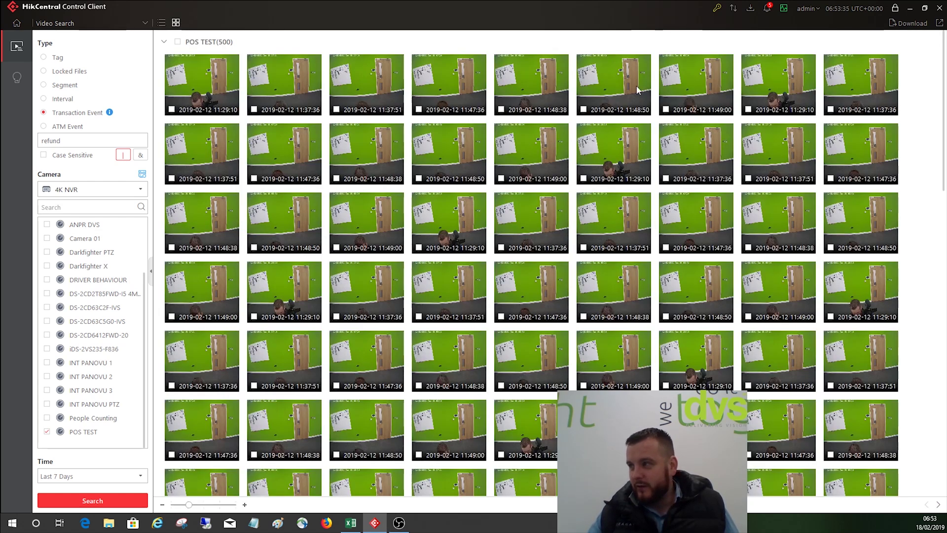
click(214, 84)
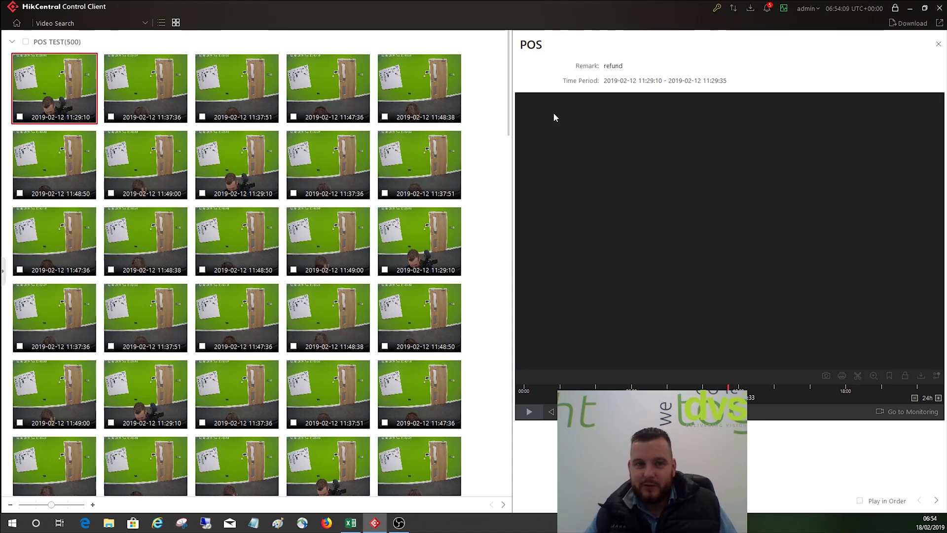
click(16, 23)
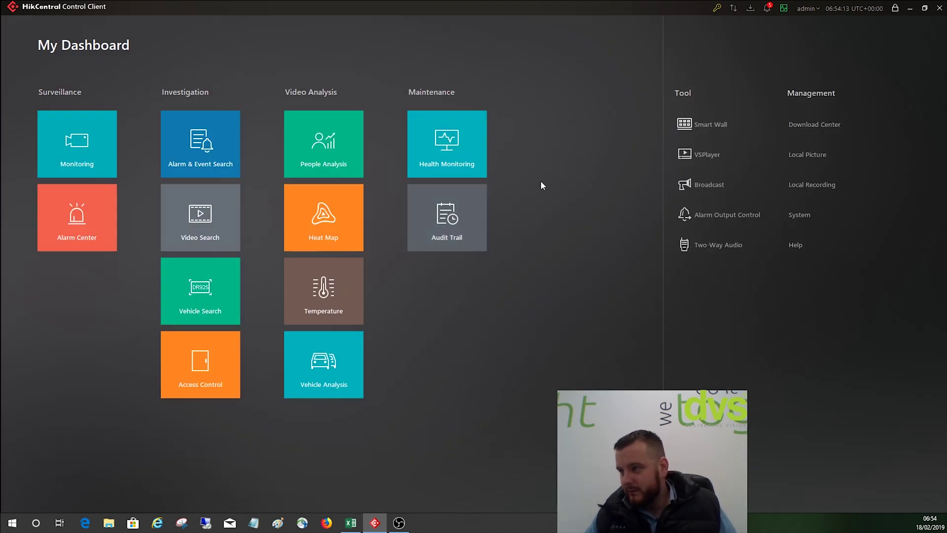
- In System settings, switch Image's Overlay Transaction Information on and save it
click(815, 217)
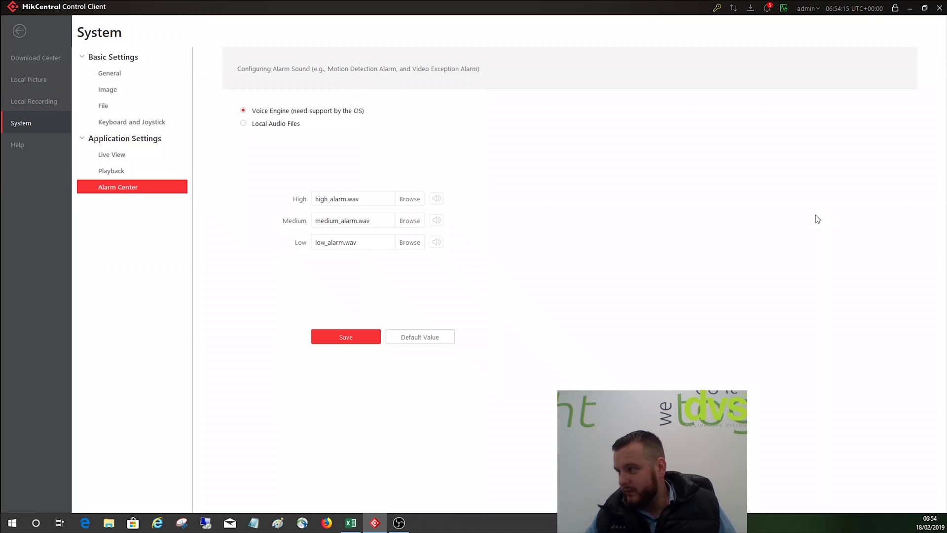
click(117, 155)
click(115, 171)
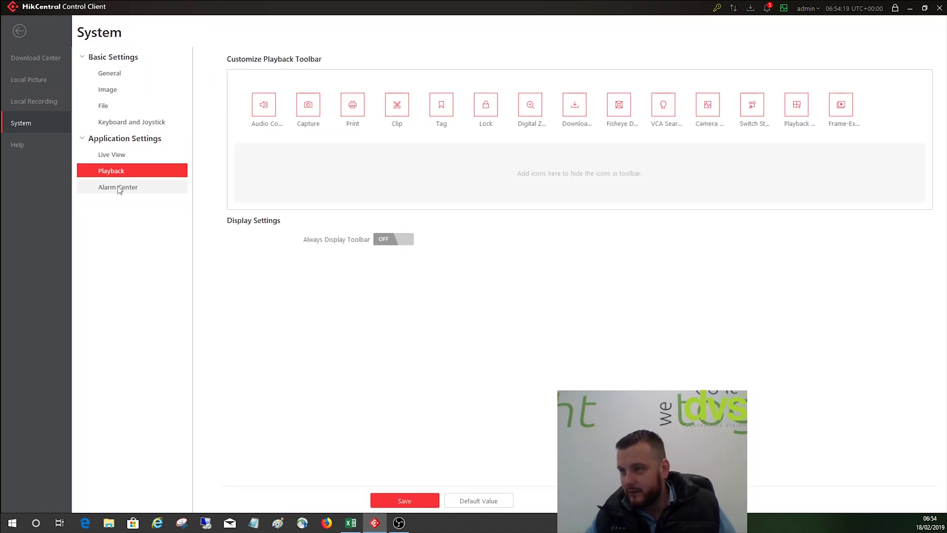
click(119, 187)
click(126, 77)
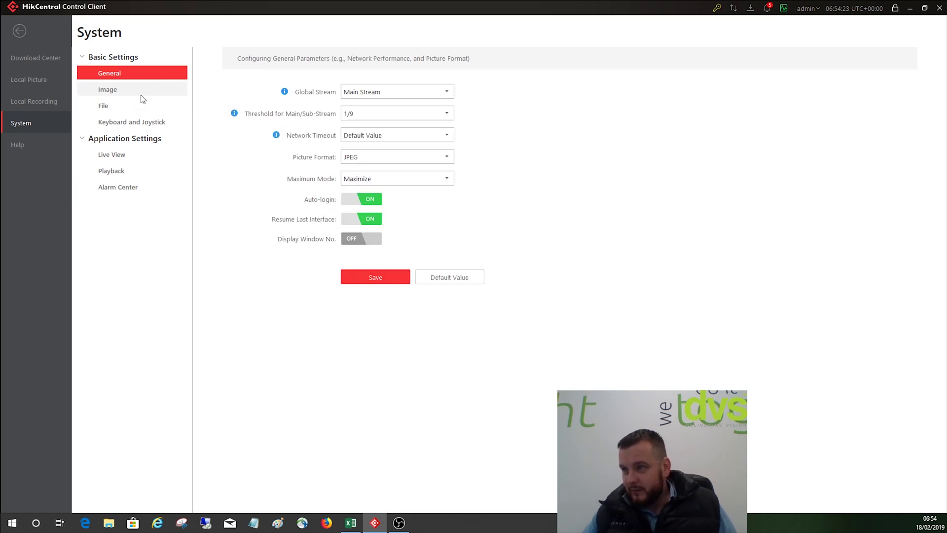
click(123, 90)
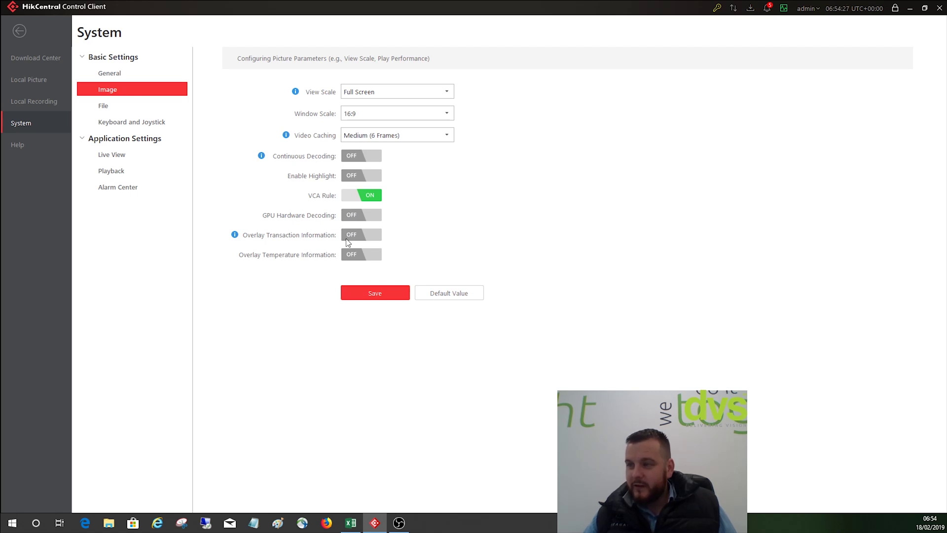
click(350, 236)
click(352, 289)
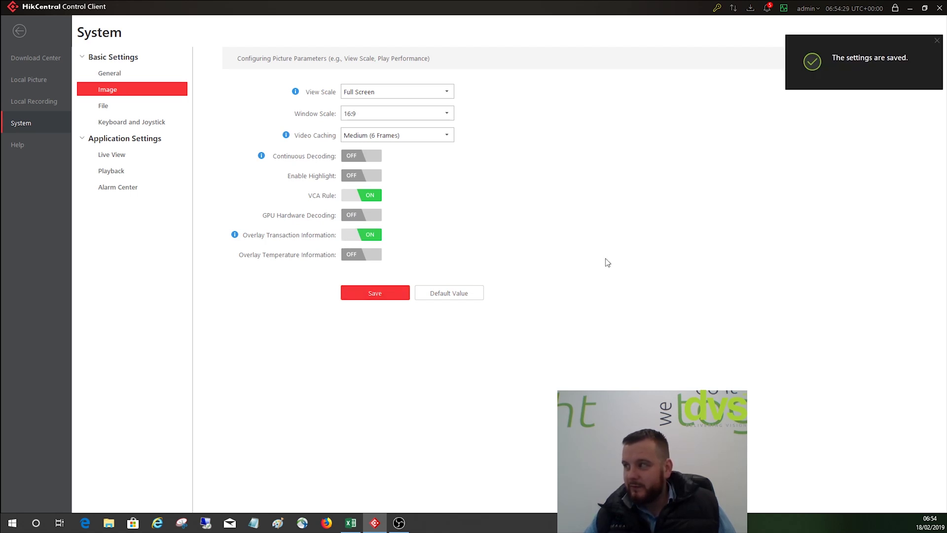
click(23, 33)
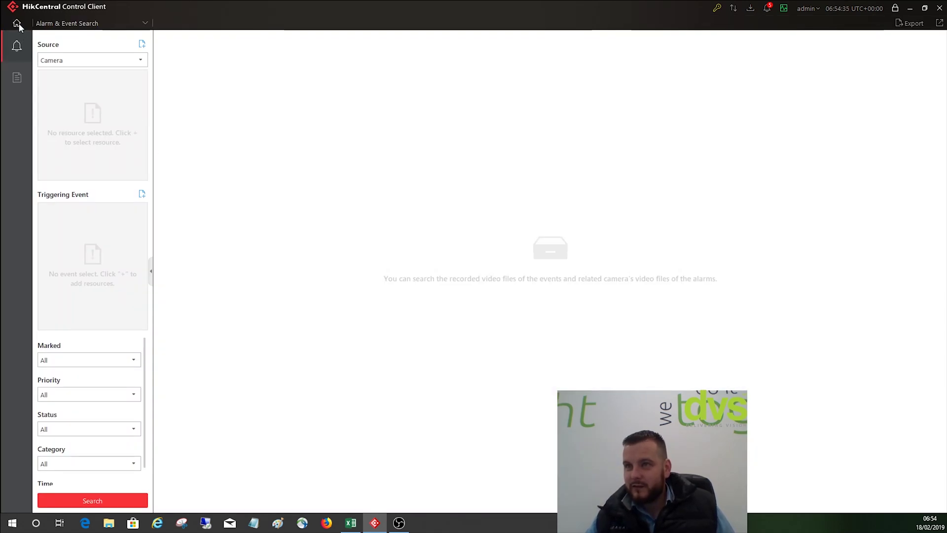
- Reopen the POS TEST refund results in Video Search and hide the clip details panel
click(20, 25)
click(226, 218)
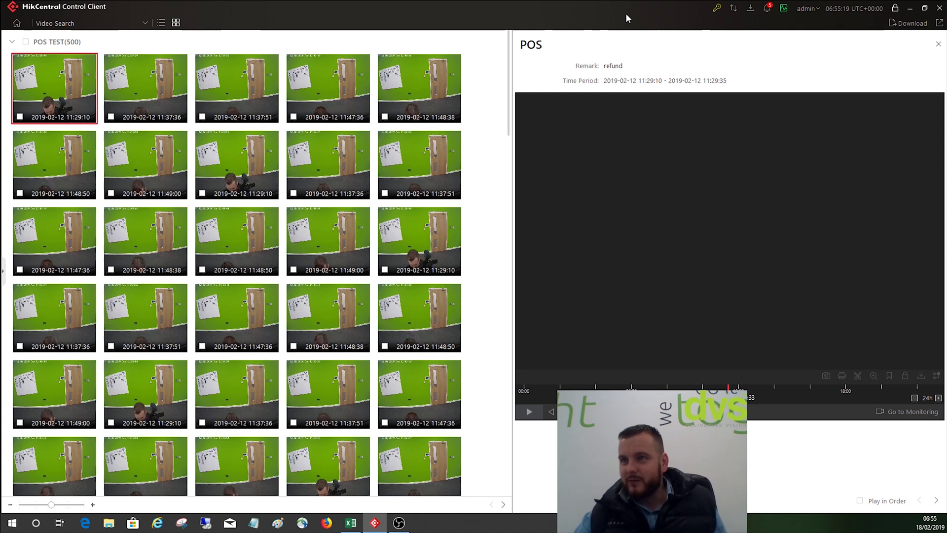
scroll(217, 146, down, 3)
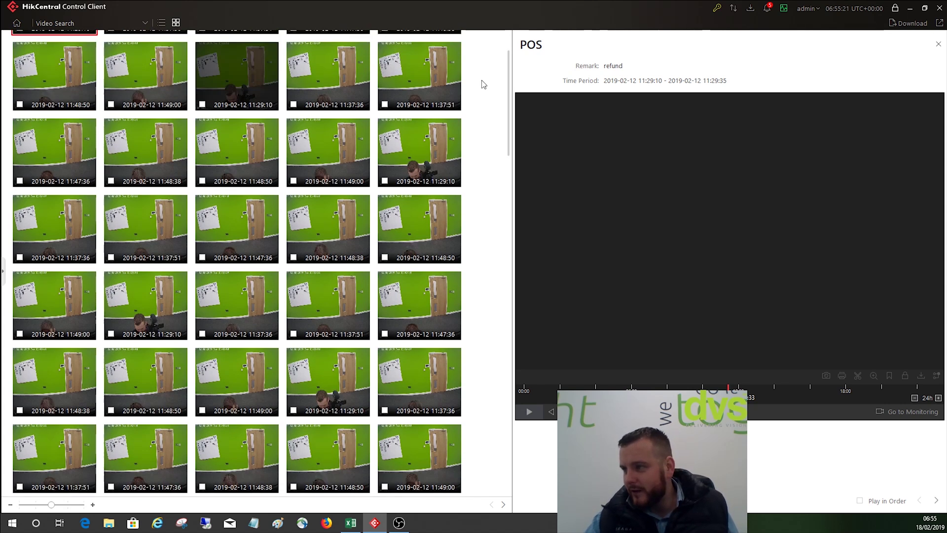
scroll(484, 84, down, 5)
scroll(512, 141, down, 5)
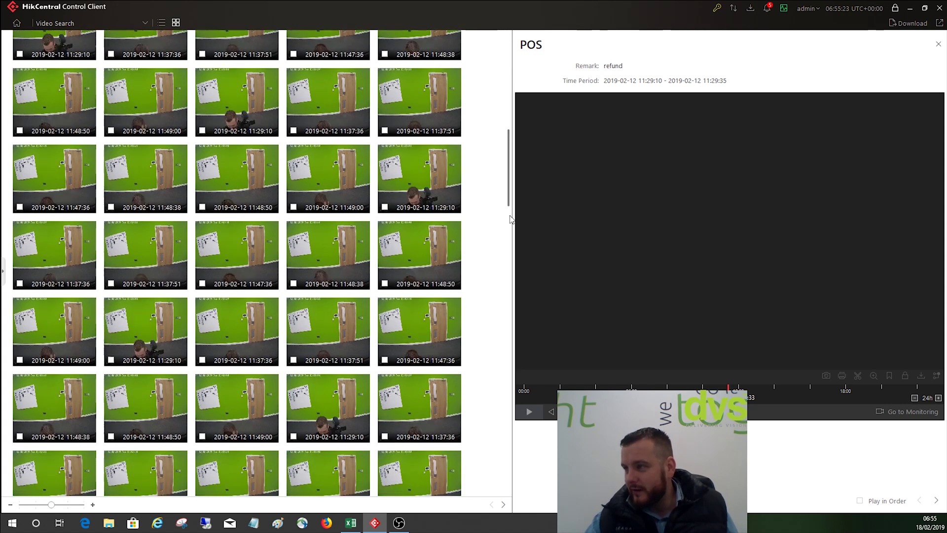
scroll(510, 505, down, 6)
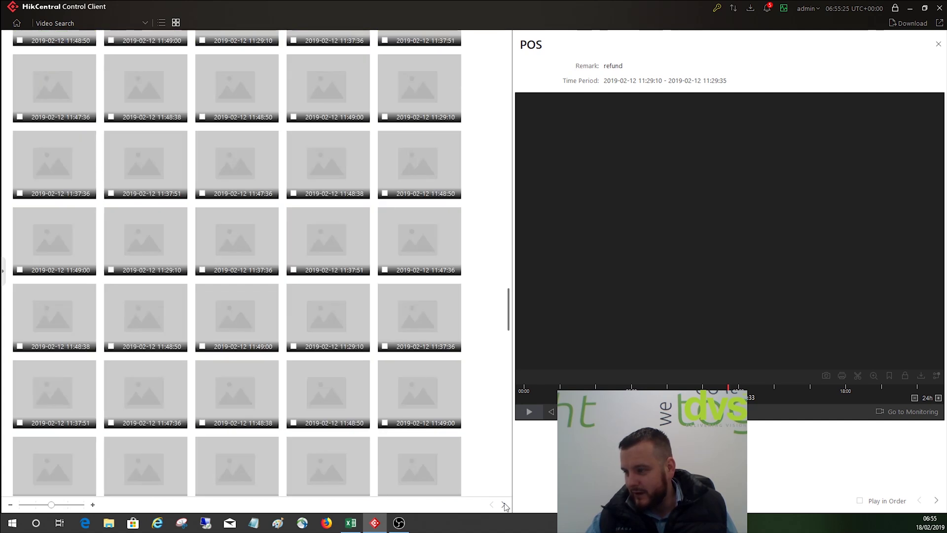
click(504, 505)
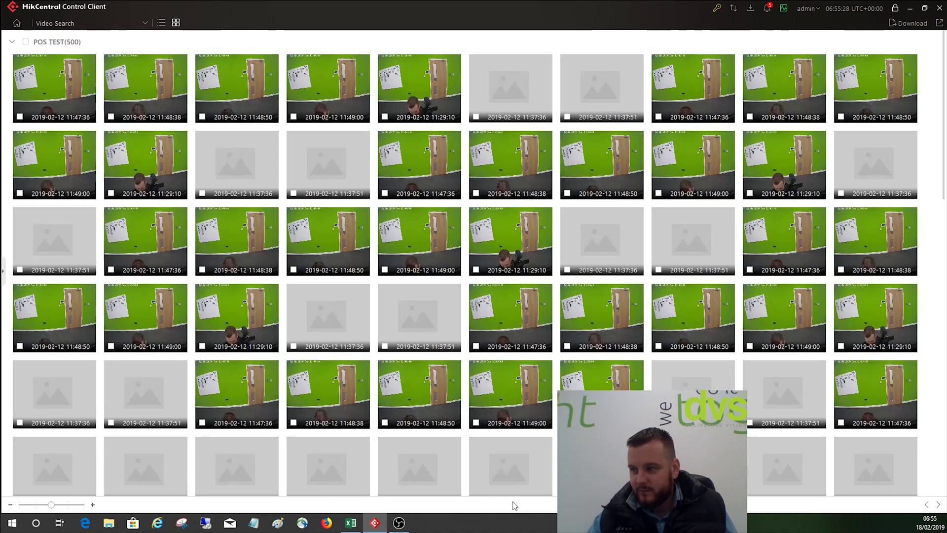
scroll(868, 309, down, 5)
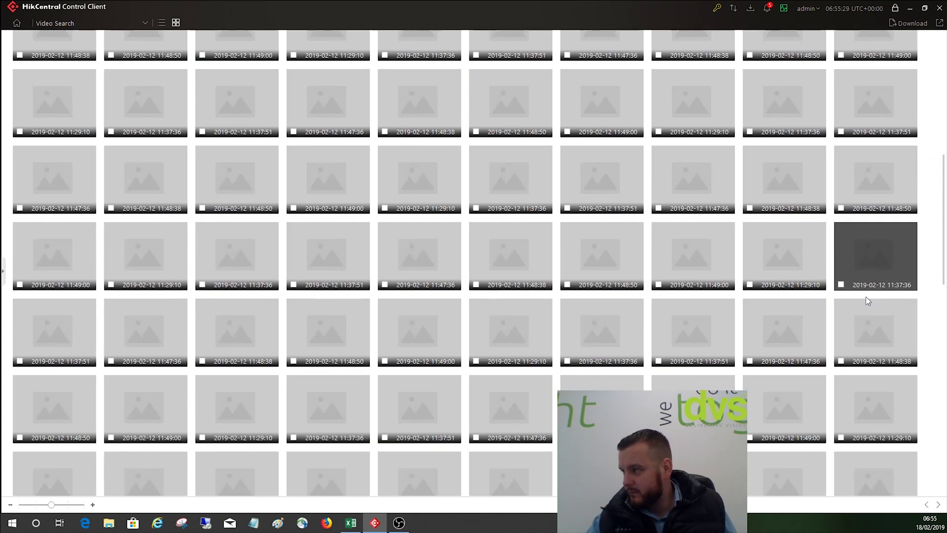
scroll(862, 295, down, 3)
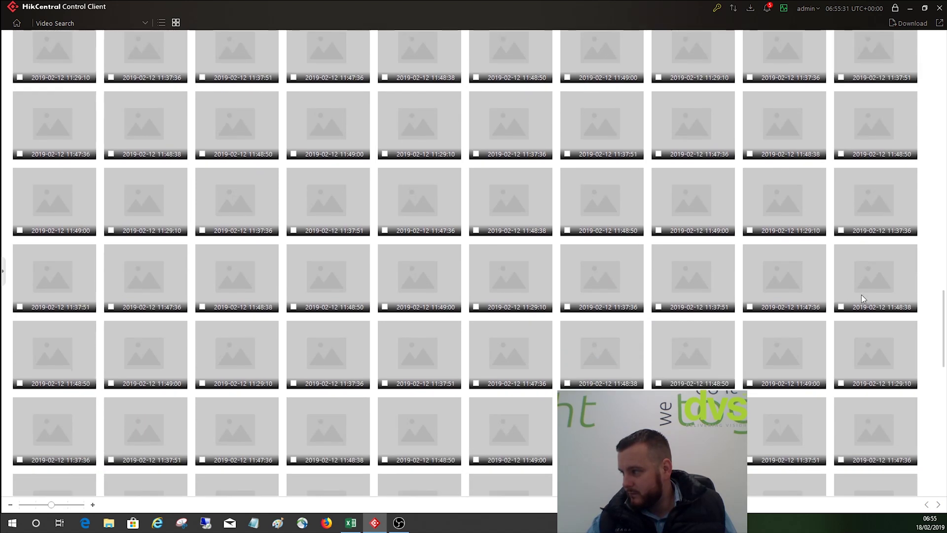
scroll(943, 348, down, 5)
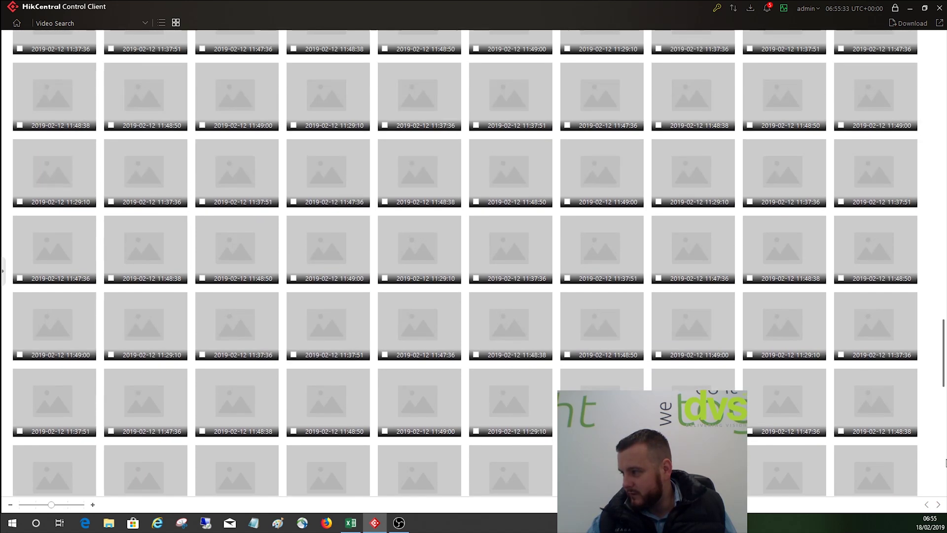
scroll(946, 489, down, 5)
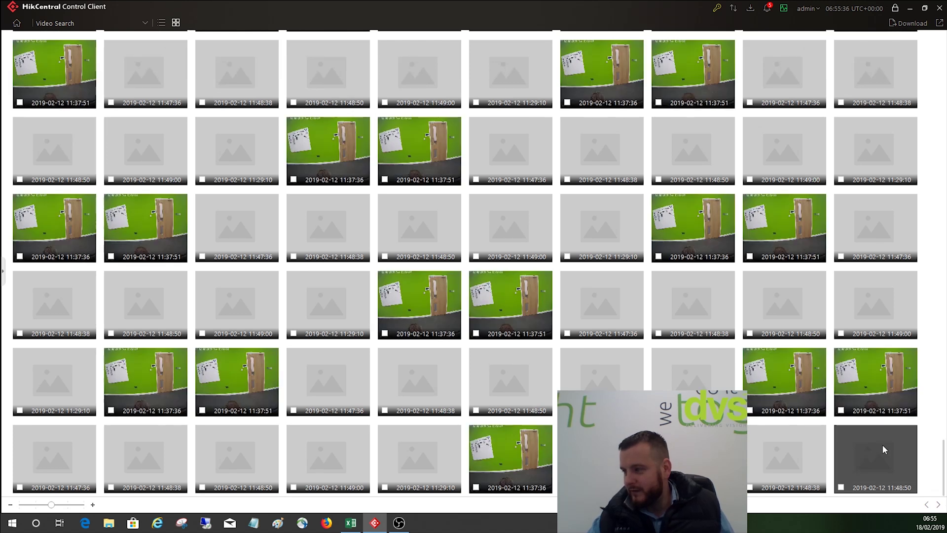
click(883, 445)
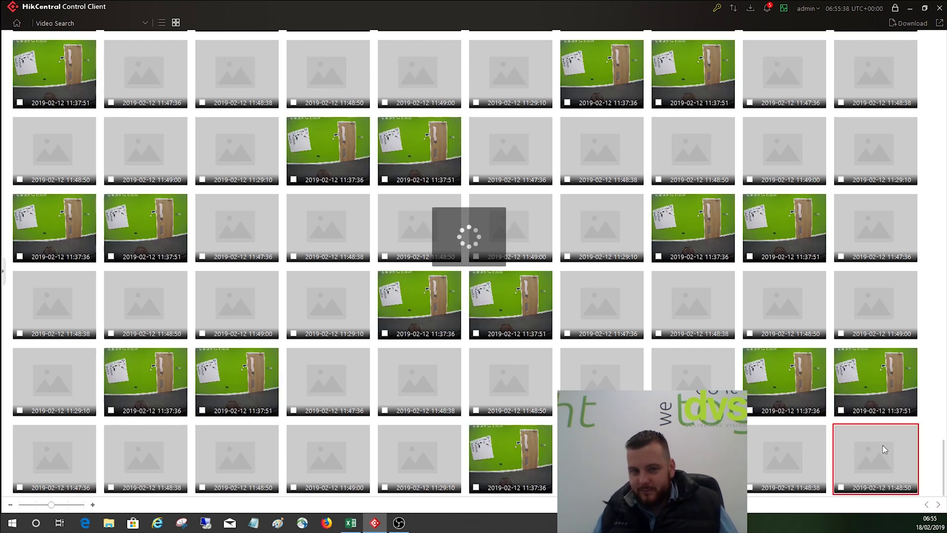
double_click(883, 445)
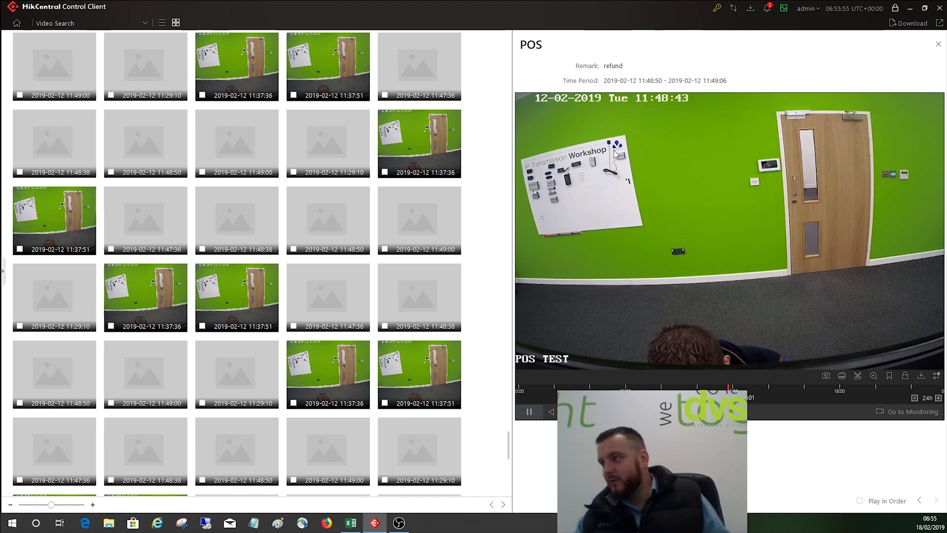
- Shrink the result thumbnails two levels to six per row and scroll to the last row
click(10, 505)
click(10, 505)
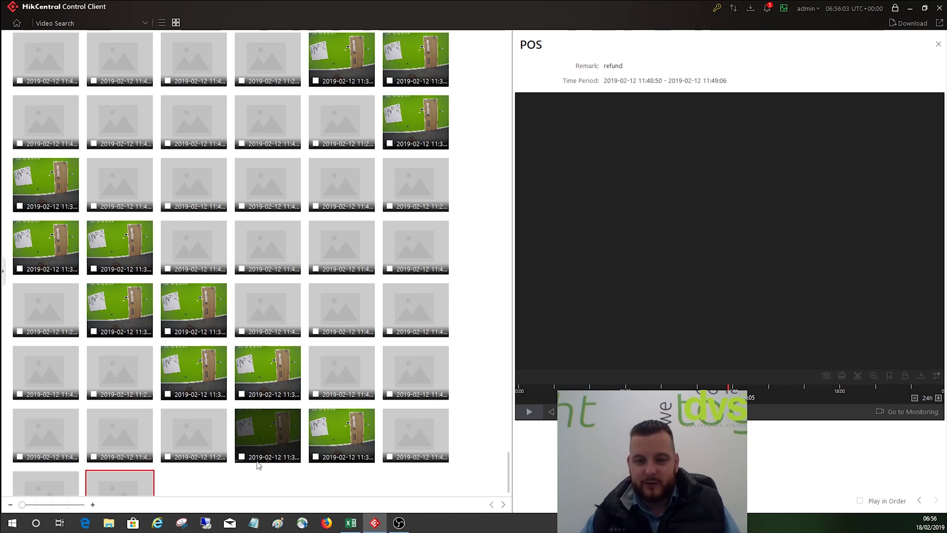
scroll(216, 476, down, 1)
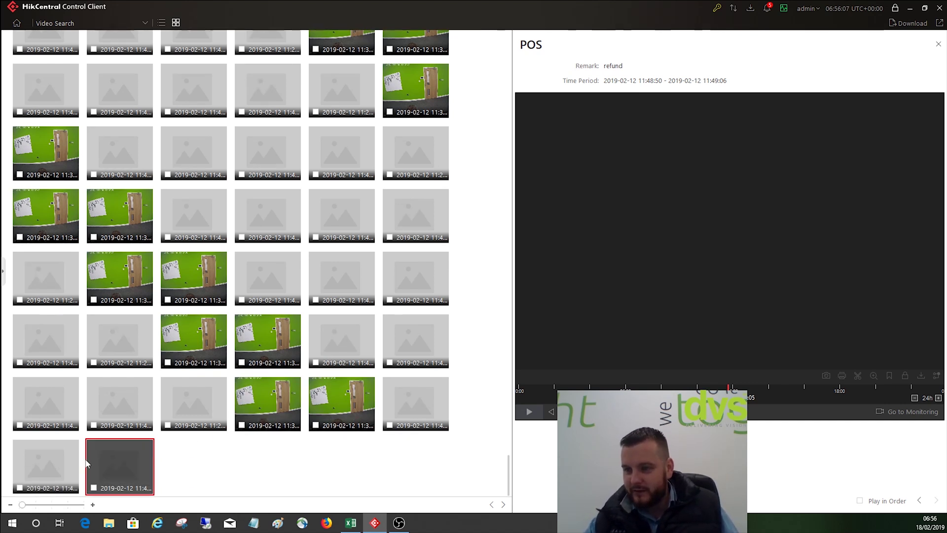
- Tick four refund clips in the bottom rows for download
click(93, 489)
click(20, 488)
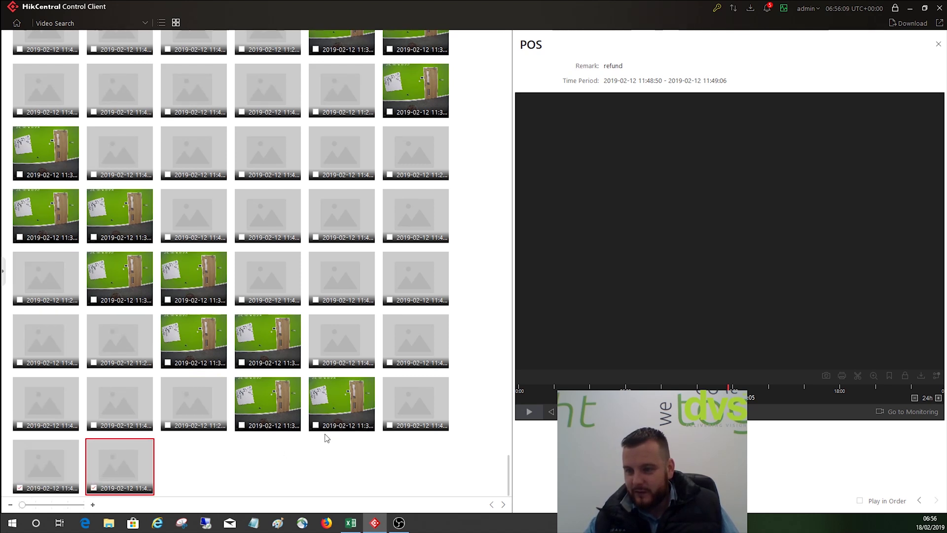
click(392, 425)
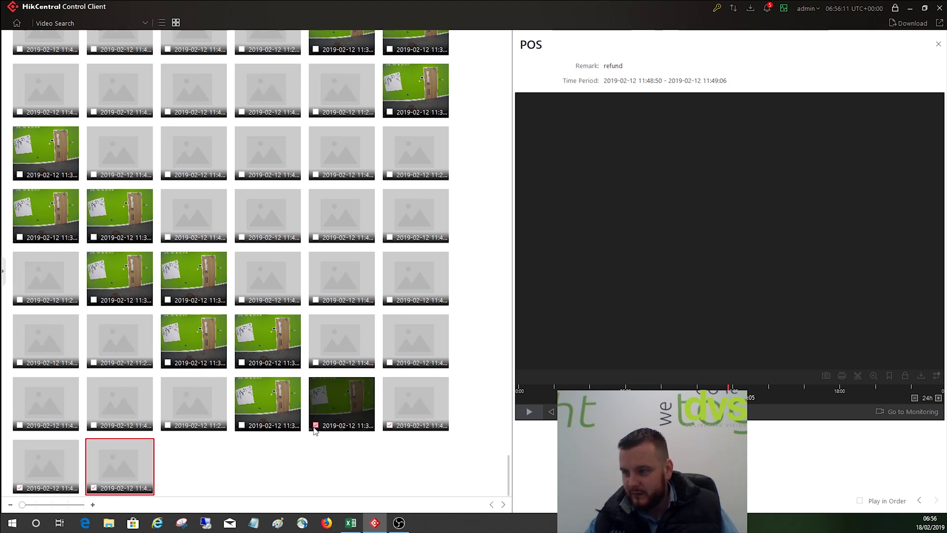
click(316, 425)
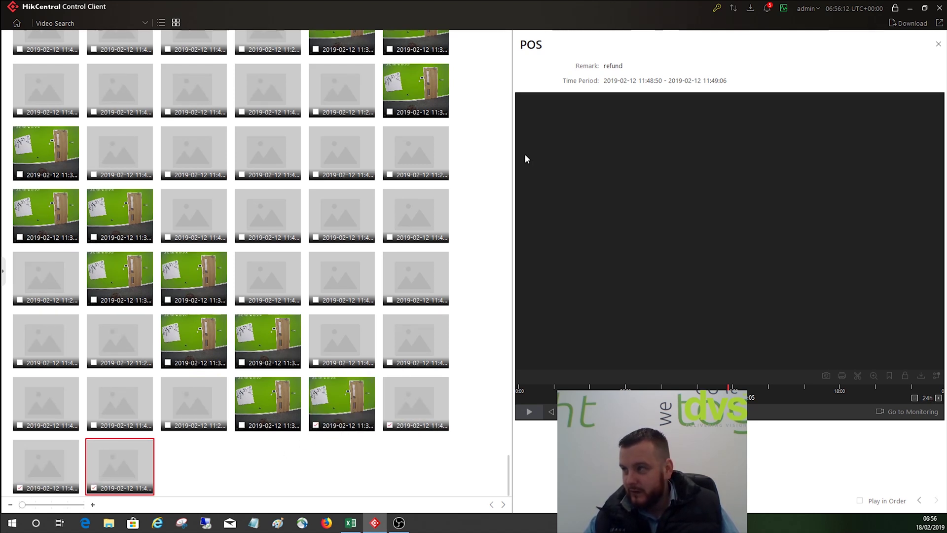
- Download the ticked clips as one merged AVI file
click(911, 24)
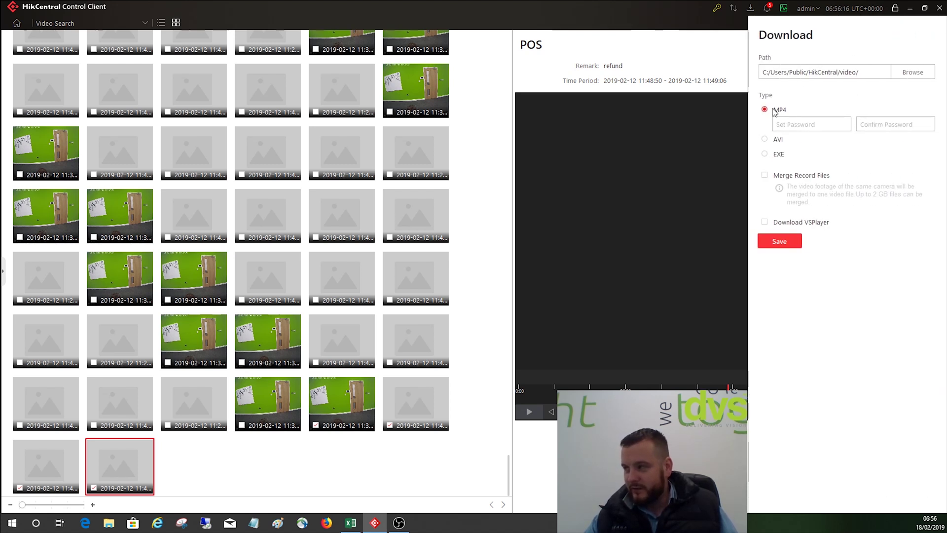
click(765, 140)
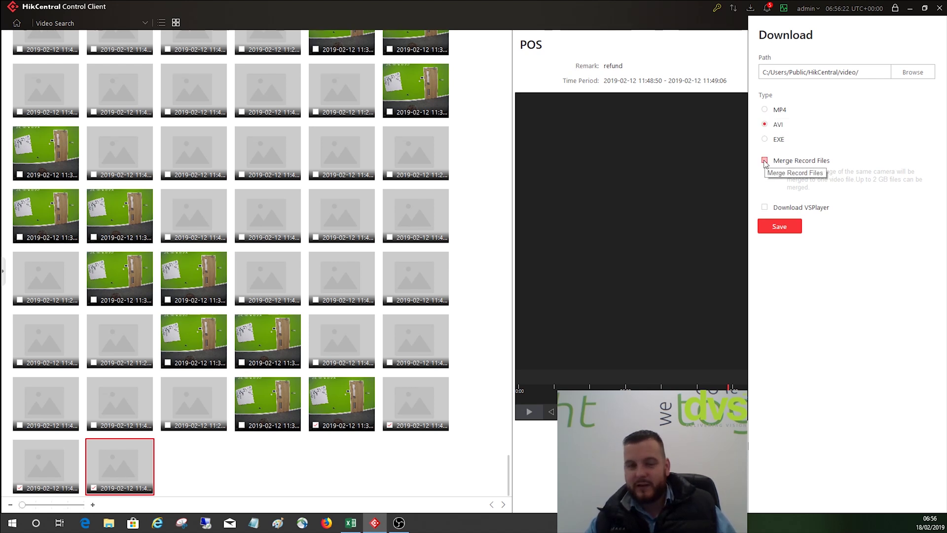
click(781, 230)
mouse_move(753, 11)
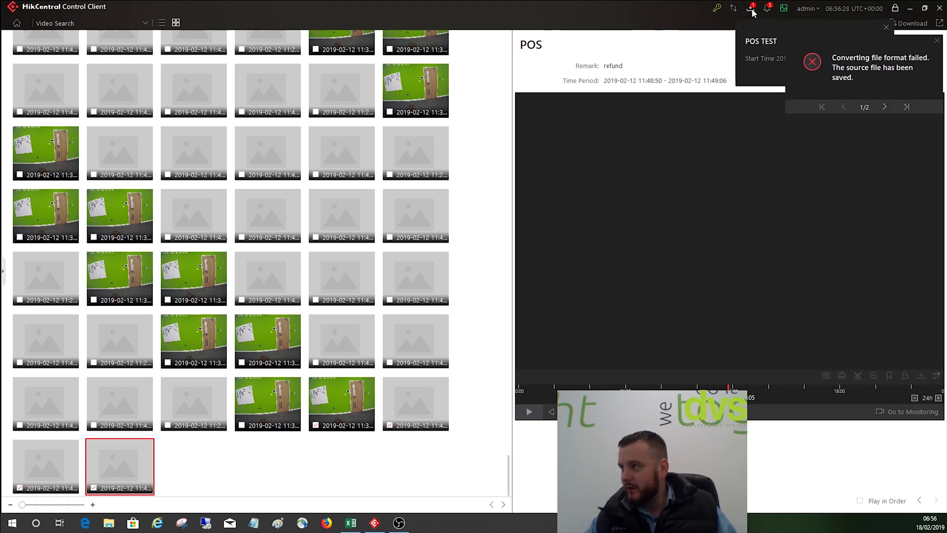
- Open the finished POS TEST download from Download Center so it plays in VSPlayer
click(751, 8)
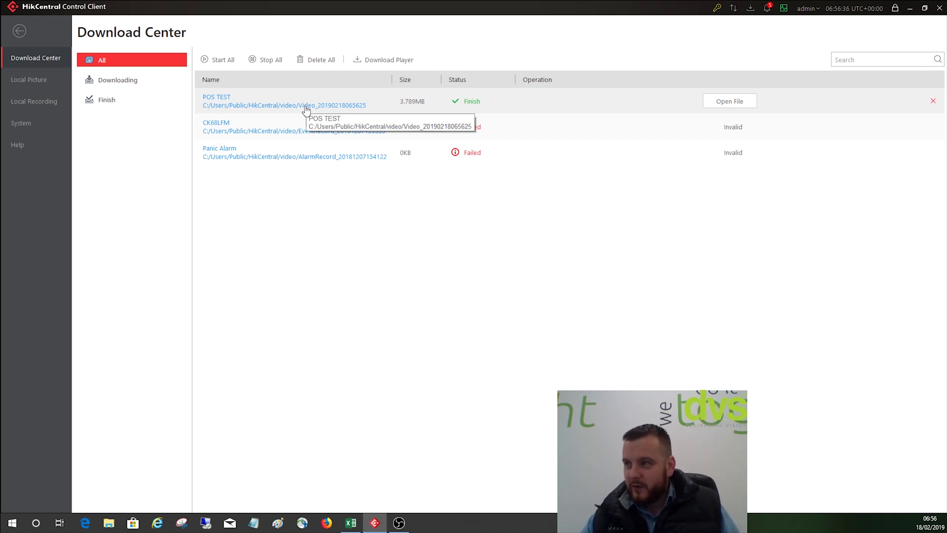
click(290, 108)
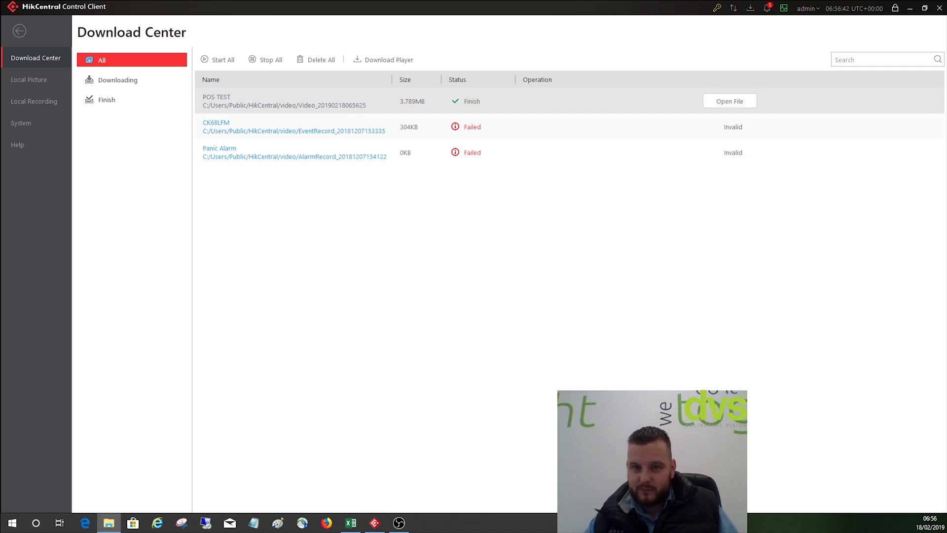
click(742, 106)
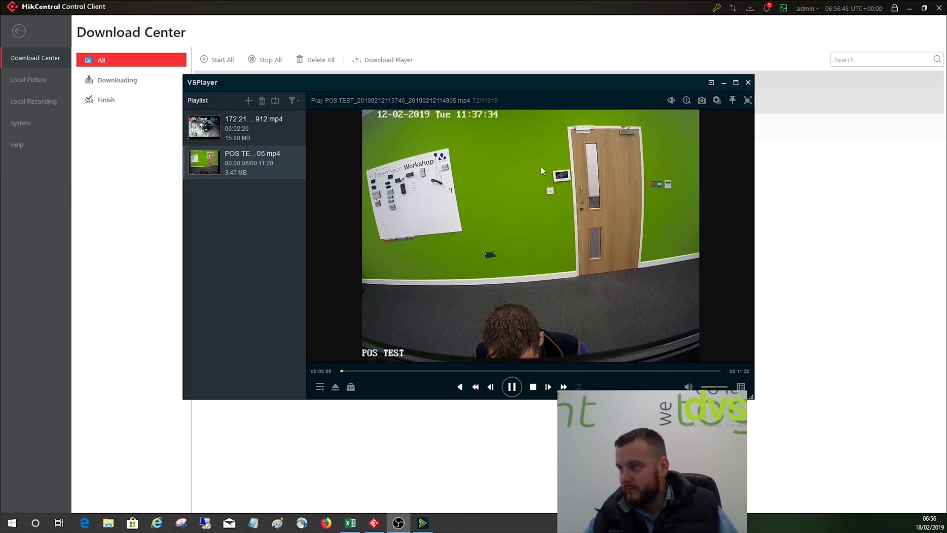
- Reposition the VSPlayer window, seek to about 9:44, mute the audio, and exit the player
click(748, 82)
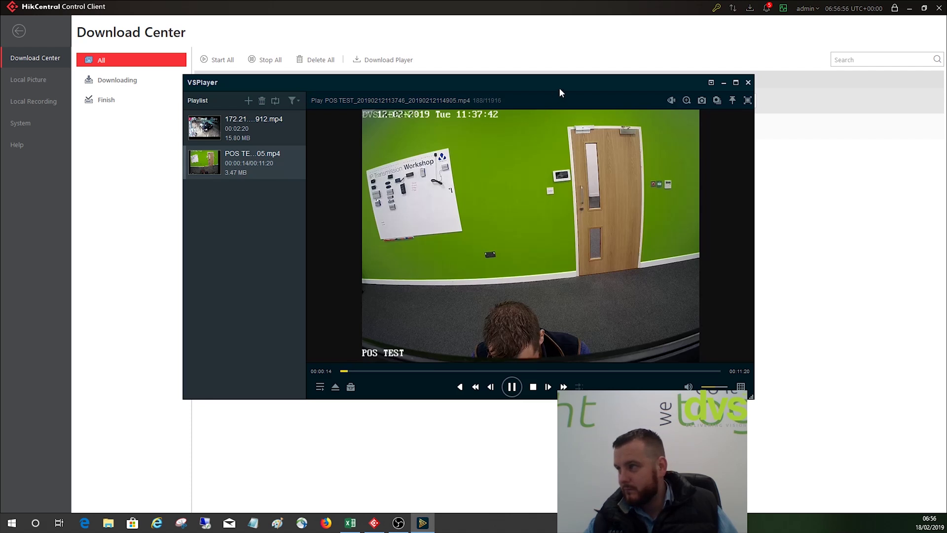
drag(560, 92, 585, 86)
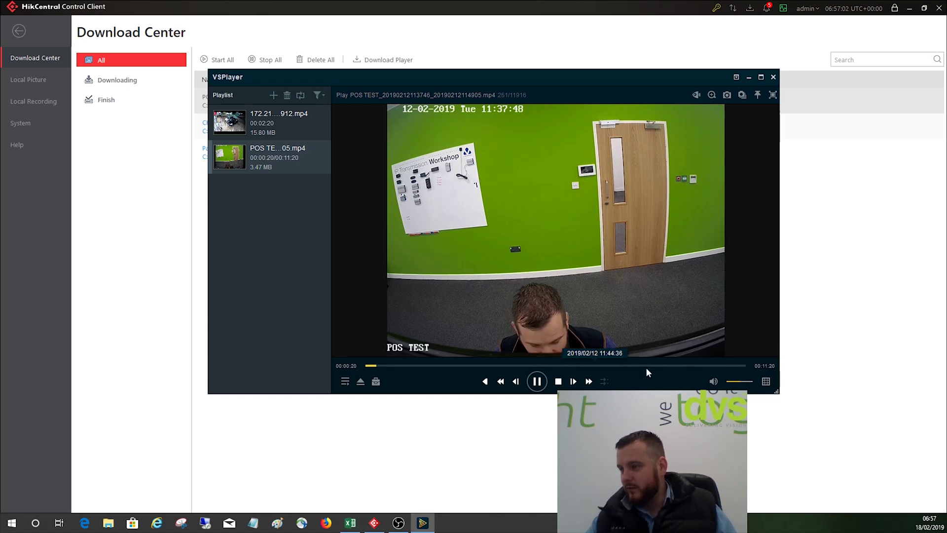
click(692, 365)
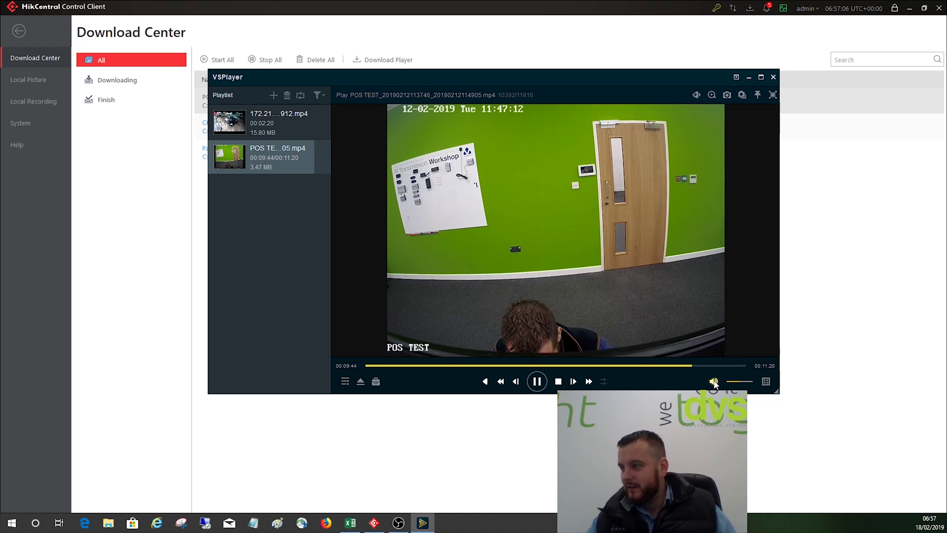
click(714, 382)
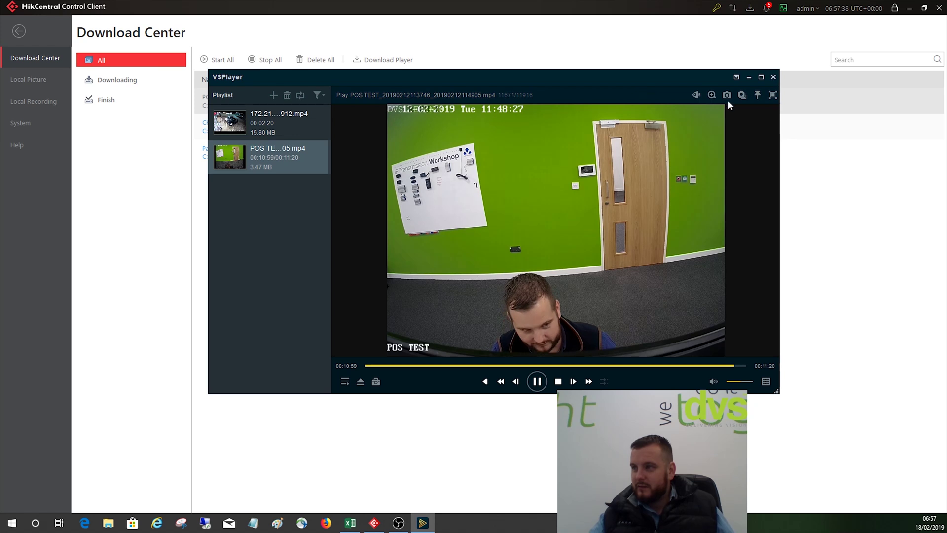
click(772, 79)
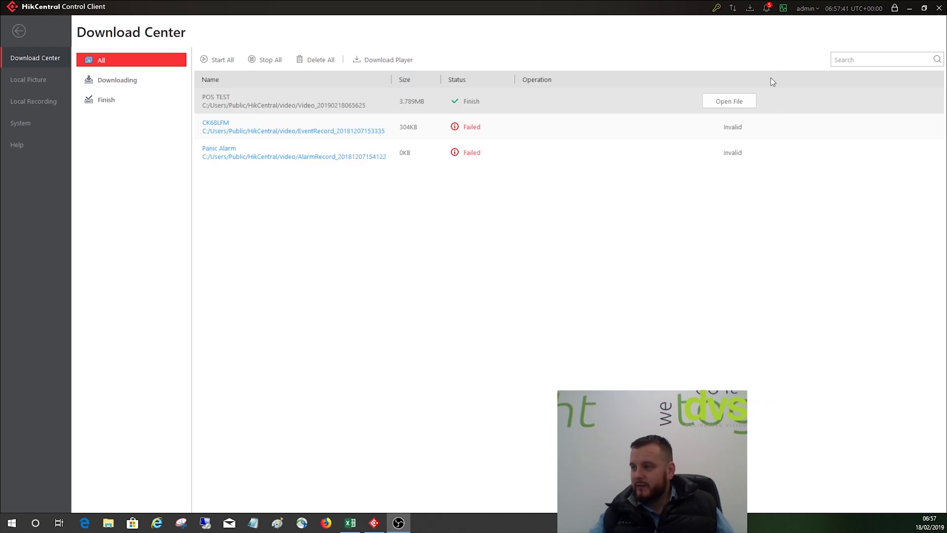
- From Video Search, download the ticked clips as separate unmerged files and view them in Download Center
click(20, 32)
click(213, 203)
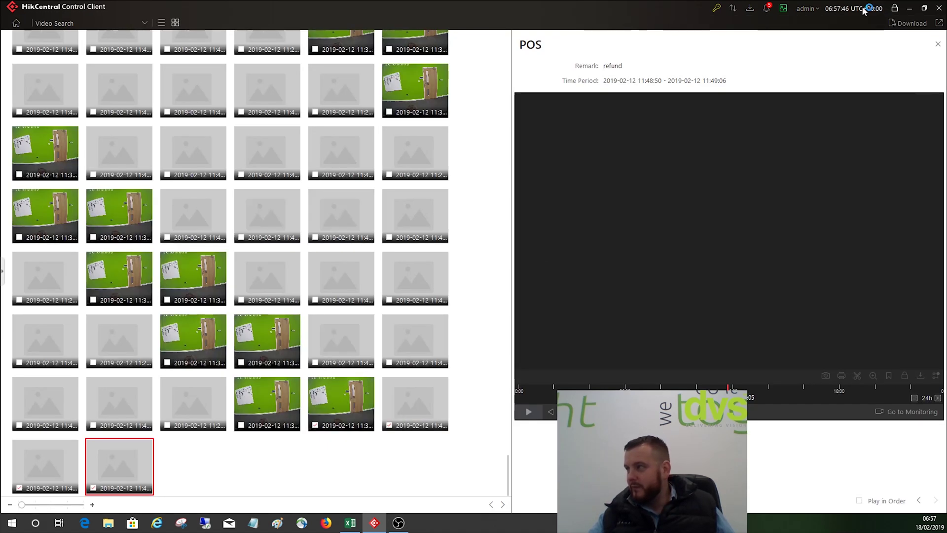
click(909, 23)
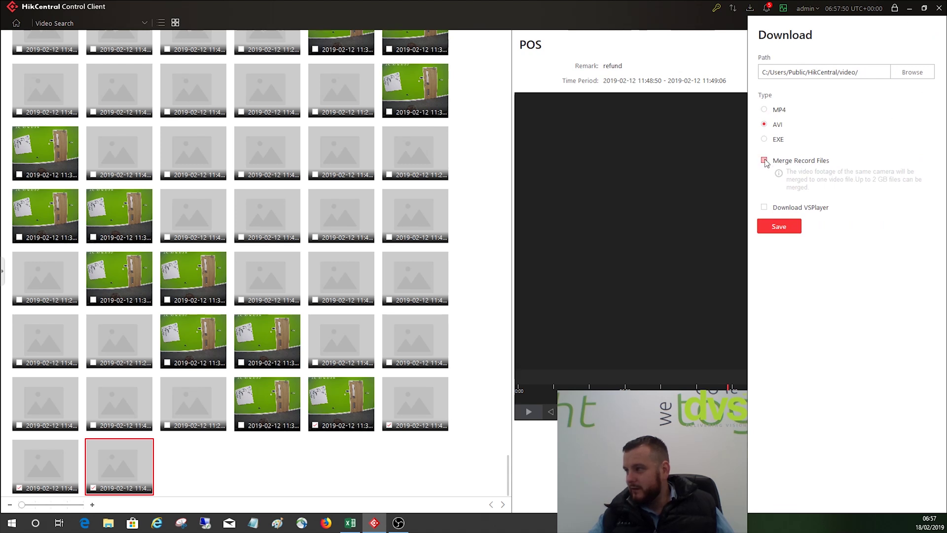
click(767, 230)
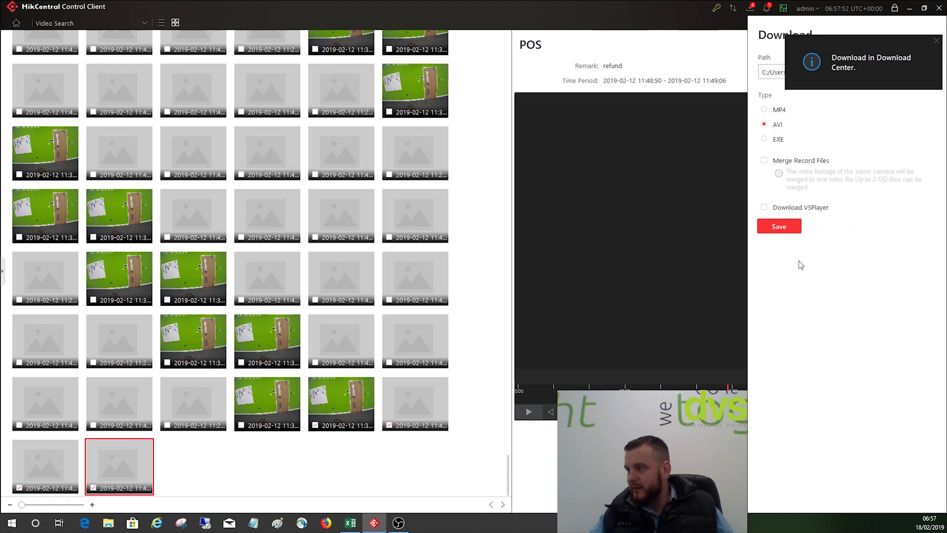
click(751, 8)
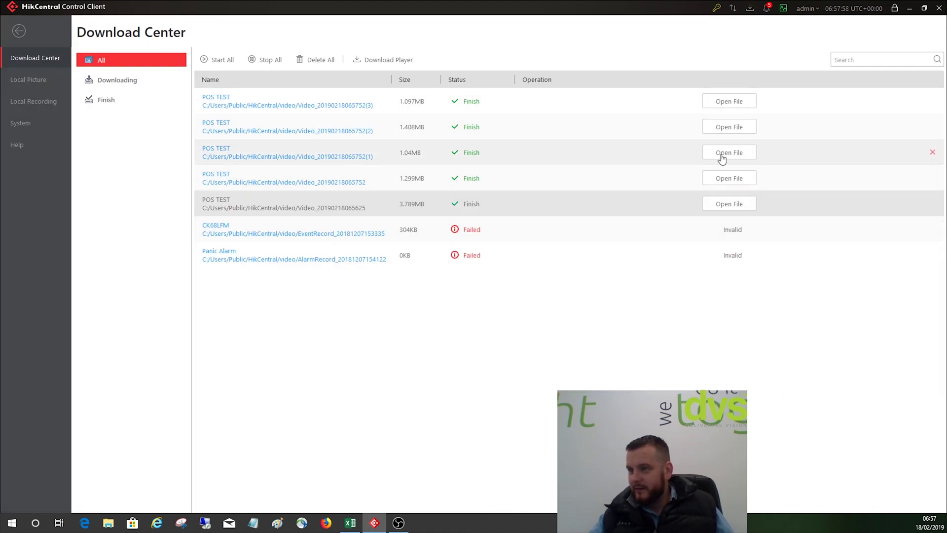
click(723, 133)
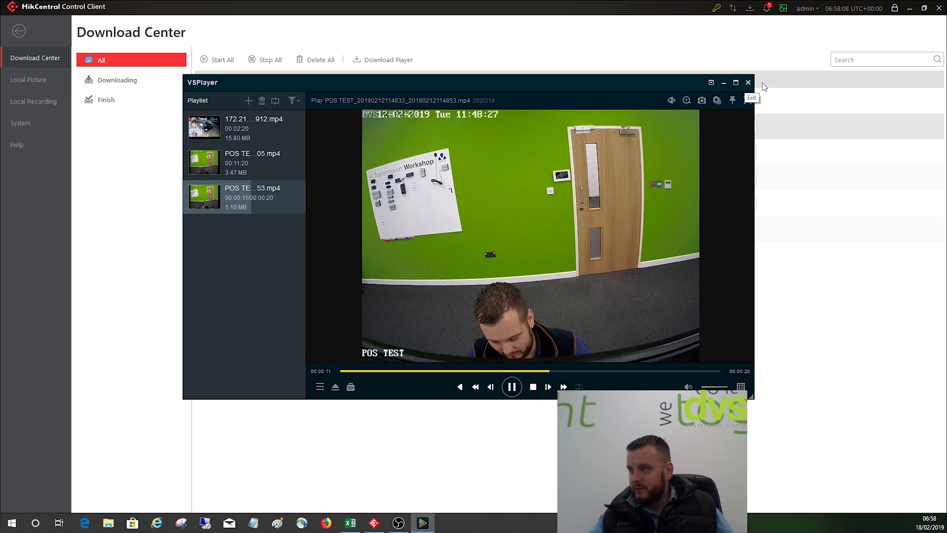
click(747, 83)
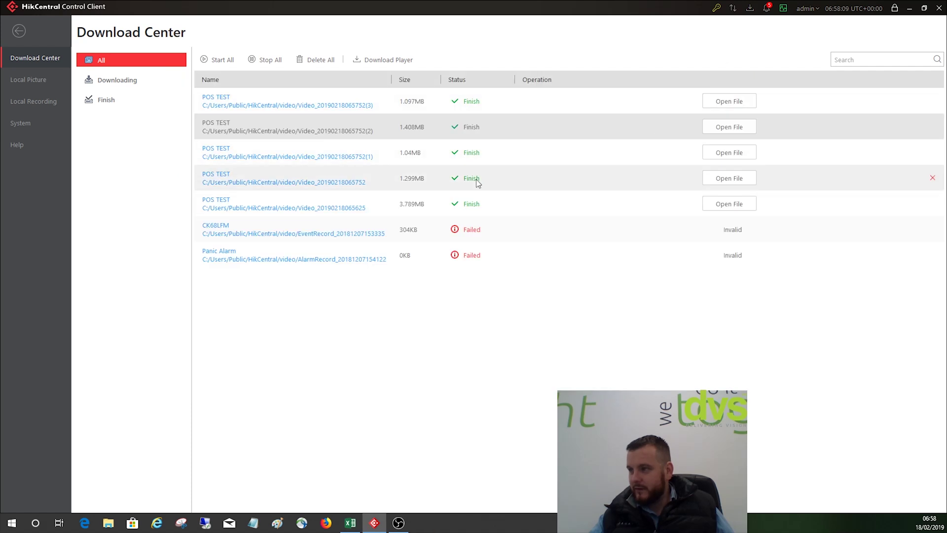
click(365, 207)
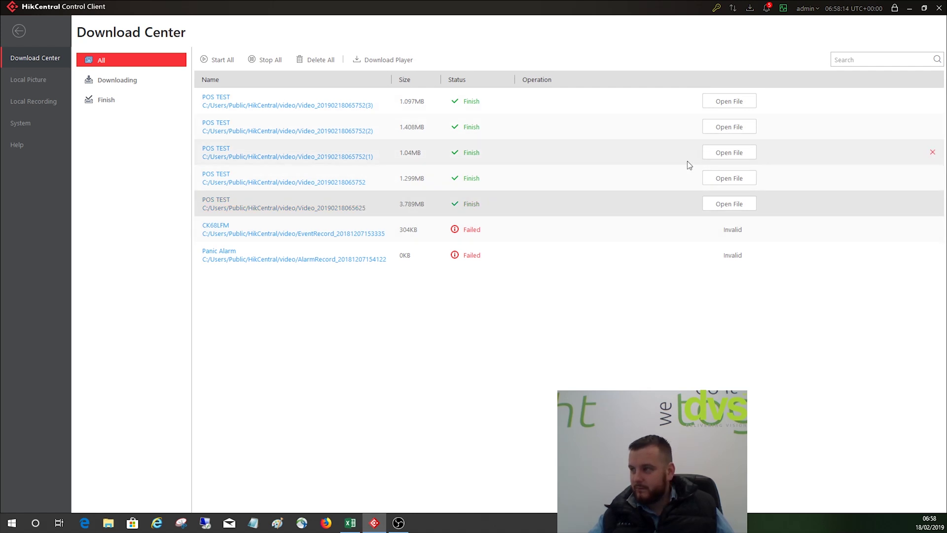
click(711, 203)
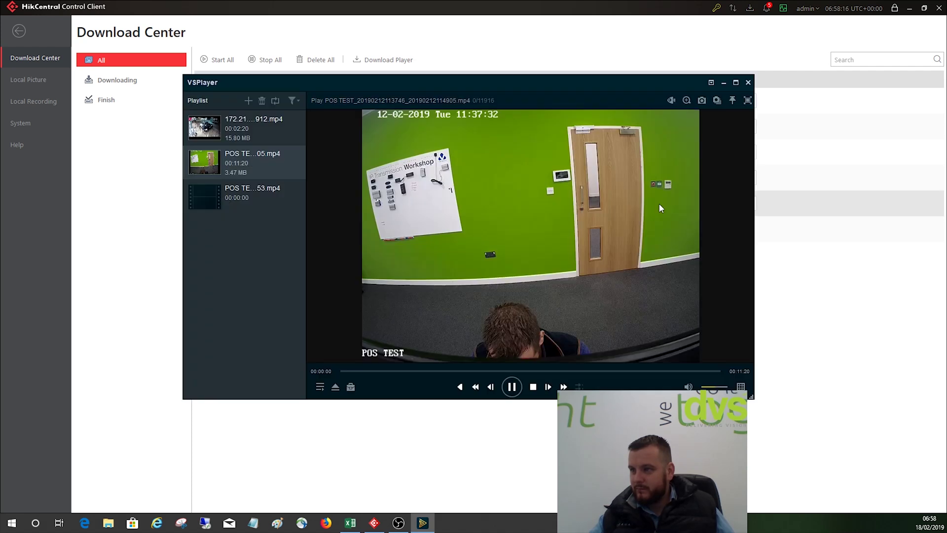
click(688, 387)
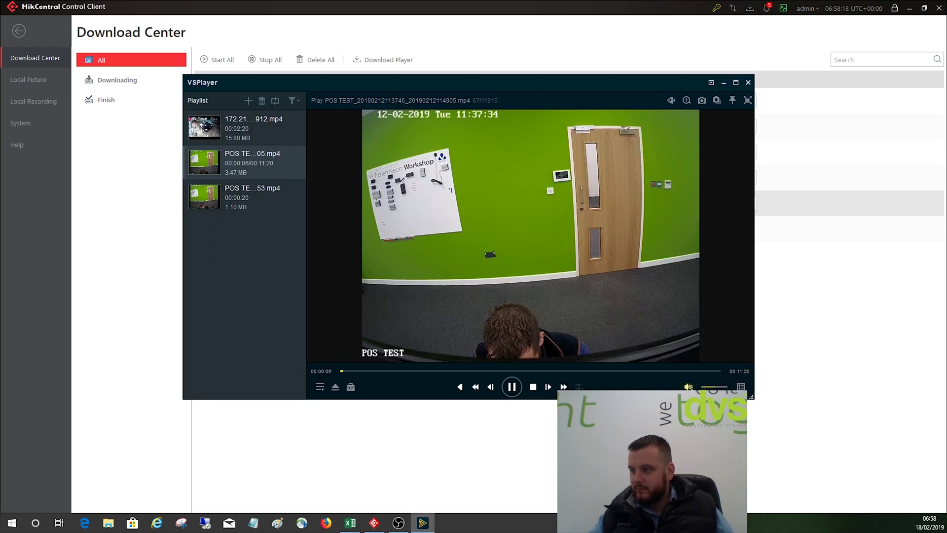
mouse_move(257, 203)
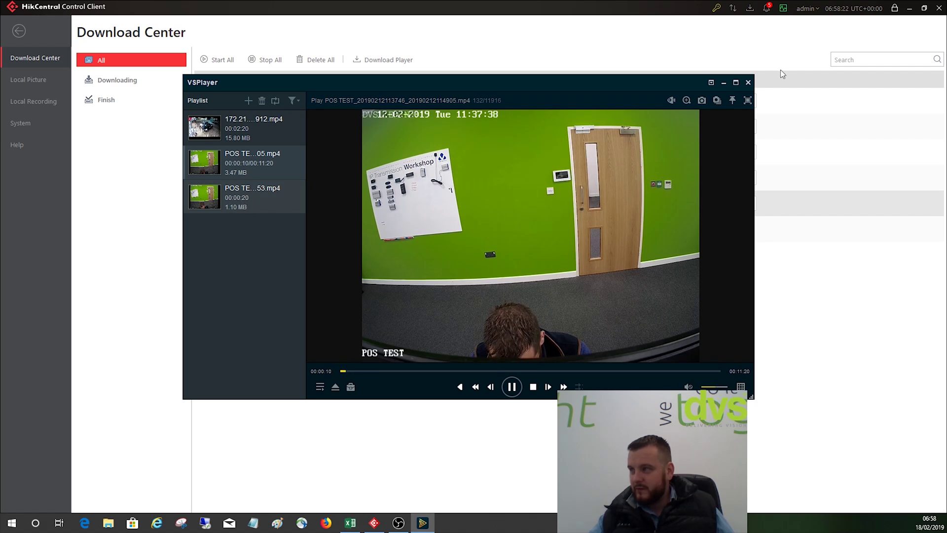
click(748, 83)
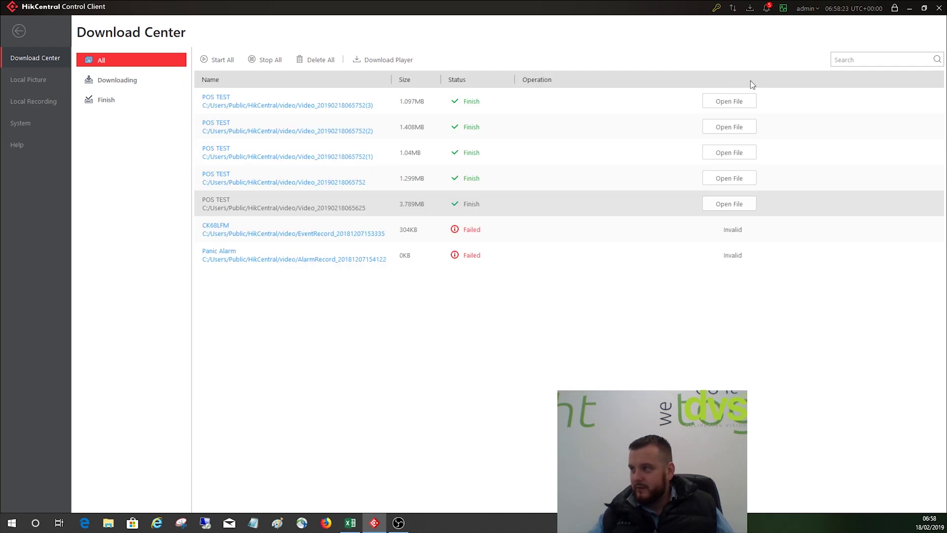
click(19, 30)
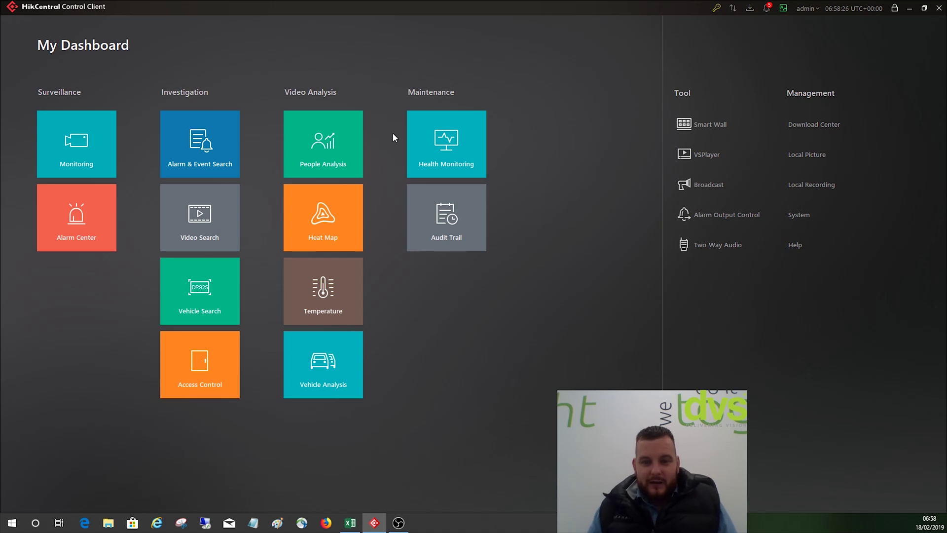